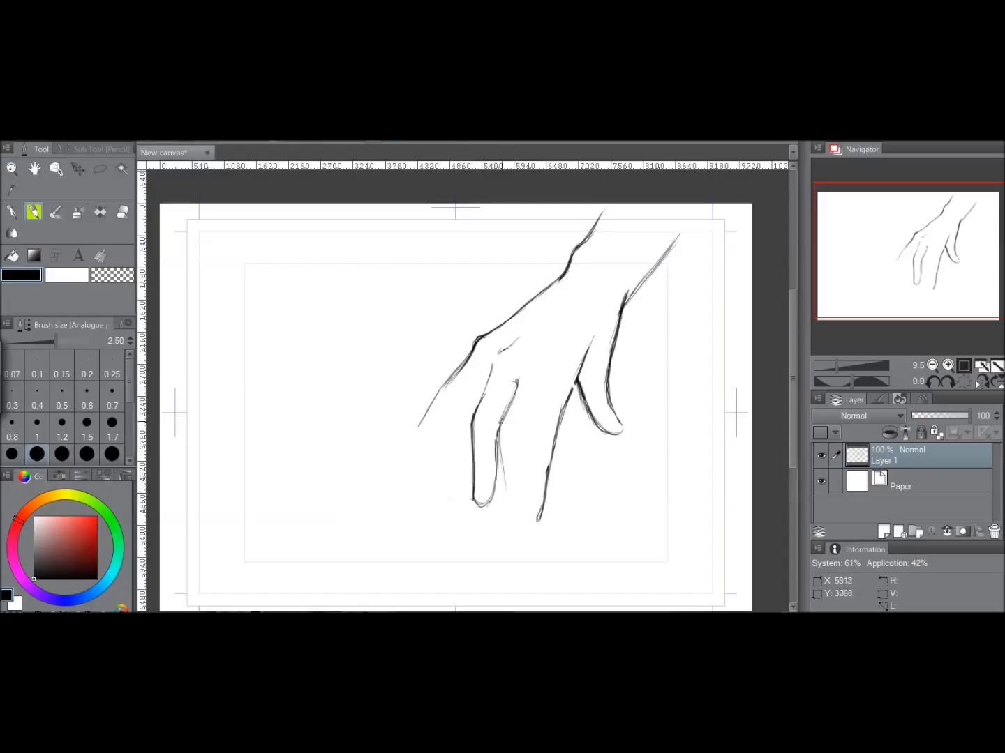
Undo the last seven pencil strokes of the hand sketch.
key(ctrl+z)
key(ctrl+z)
key(ctrl+z)
key(ctrl+z)
key(ctrl+z)
key(ctrl+z)
key(ctrl+z)
Sketch the fingers and rework the wrist contour of the hand in pencil.
drag(466, 383, 422, 445)
drag(481, 348, 421, 439)
drag(524, 371, 518, 518)
drag(596, 279, 541, 202)
drag(434, 286, 418, 430)
drag(463, 296, 455, 449)
drag(501, 306, 484, 441)
drag(517, 359, 485, 447)
drag(541, 270, 510, 380)
drag(488, 279, 456, 353)
mouse_move(391, 335)
mouse_down()
mouse_move(445, 298)
mouse_move(408, 326)
mouse_up()
drag(587, 228, 533, 292)
Redraw the thumb and the thumb-side edge of the palm in pencil.
key(ctrl+t)
key(Escape)
key(ctrl+minus)
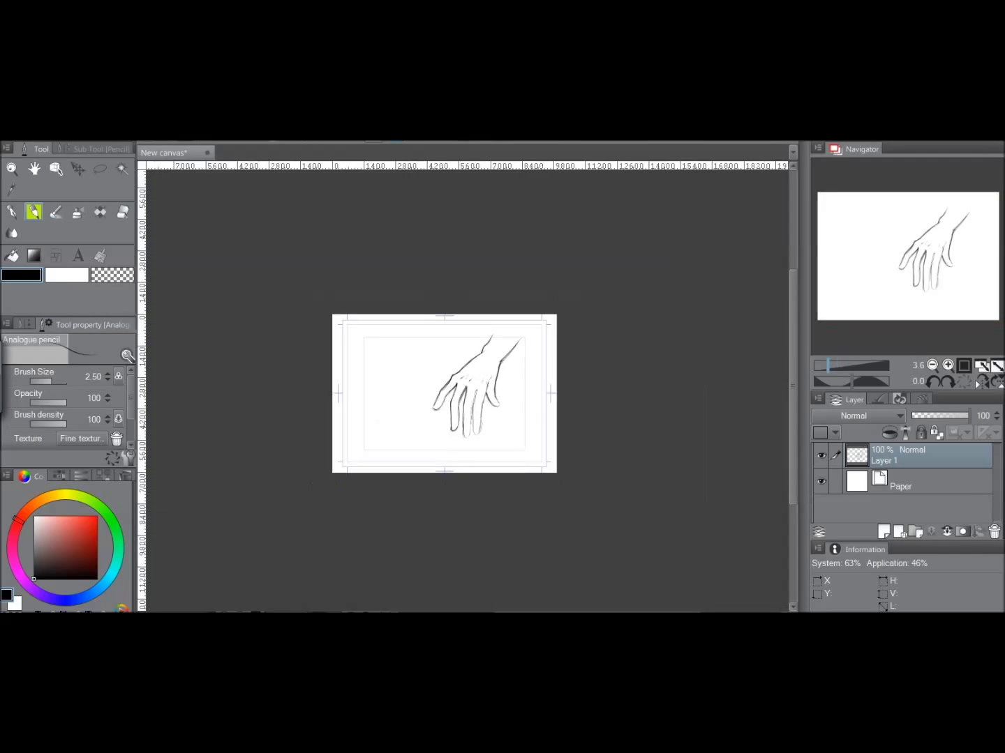
key(ctrl+plus)
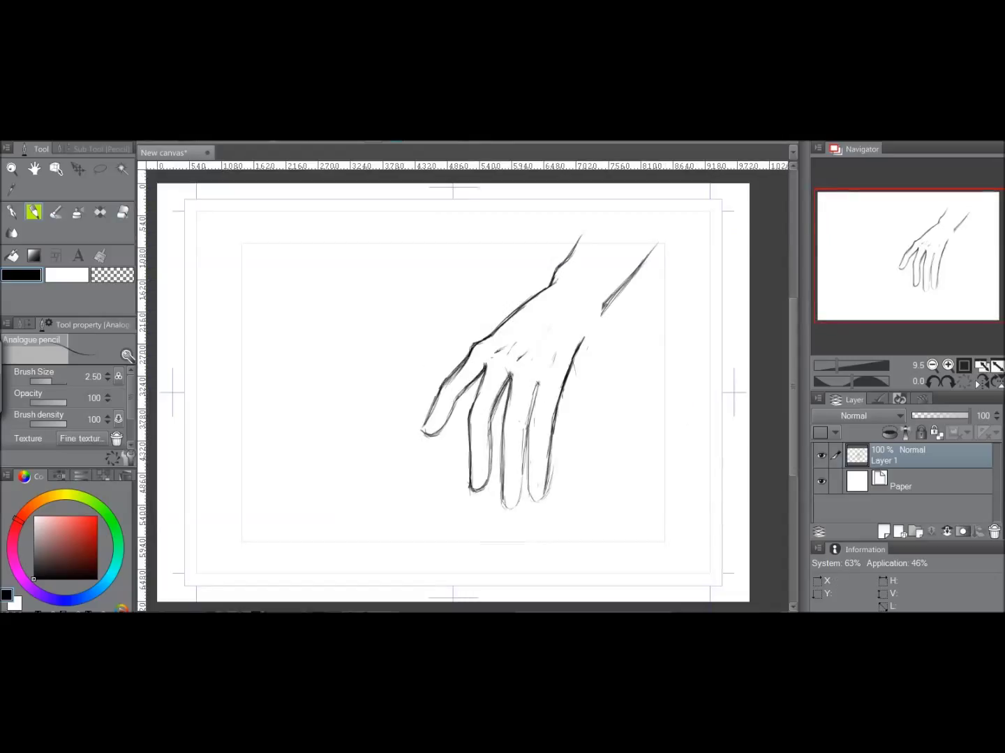
mouse_move(602, 309)
mouse_down()
mouse_move(574, 417)
mouse_move(592, 409)
mouse_up()
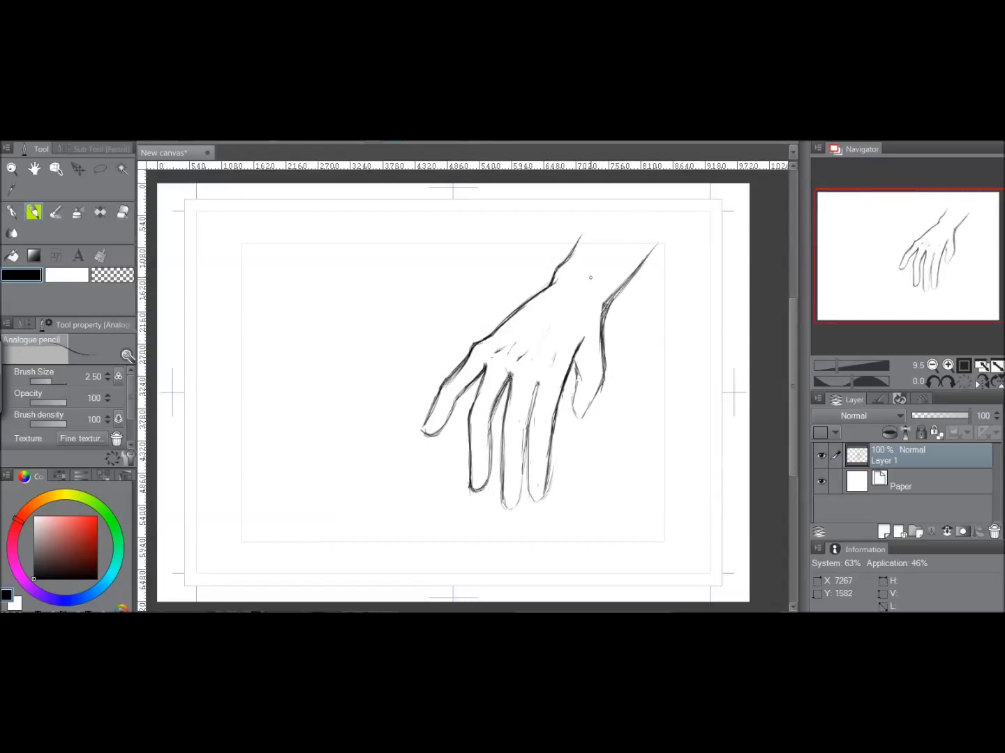
Erase the middle and index fingers and redraw them longer and spread further apart.
key(e)
drag(496, 400, 593, 377)
key(p)
mouse_move(509, 368)
mouse_down()
mouse_move(500, 402)
mouse_move(531, 461)
mouse_move(537, 377)
mouse_up()
drag(500, 438, 531, 491)
drag(526, 409, 576, 499)
drag(573, 433, 570, 409)
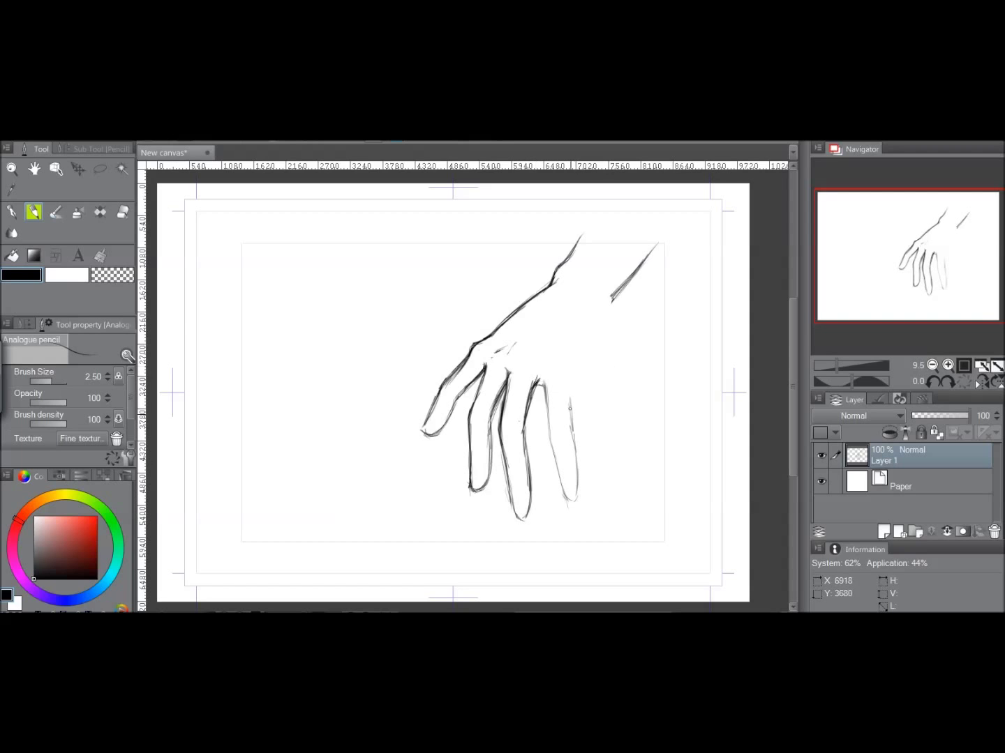
Redraw the thumb with a rounded gap to the index finger and a new outer palm edge.
mouse_move(594, 349)
mouse_down()
mouse_move(628, 366)
mouse_move(625, 377)
mouse_up()
drag(617, 286, 631, 384)
drag(610, 415, 593, 345)
key(e)
key(p)
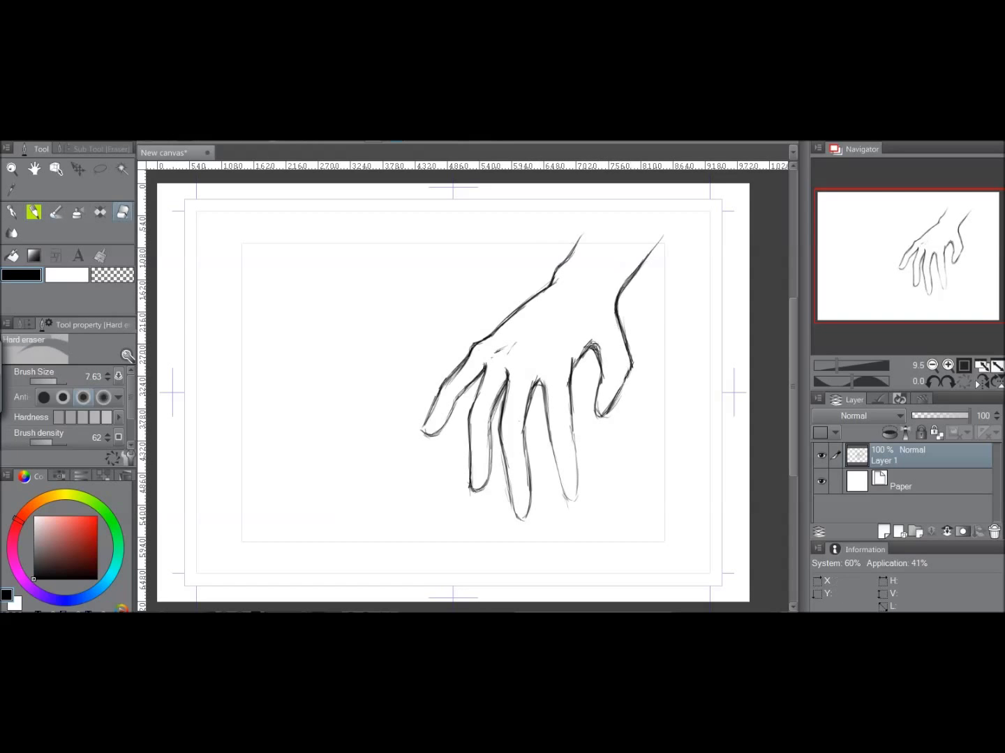
scroll(610, 322, up, 1)
scroll(535, 339, down, 3)
key(ctrl+t)
key(Escape)
scroll(202, 204, up, 3)
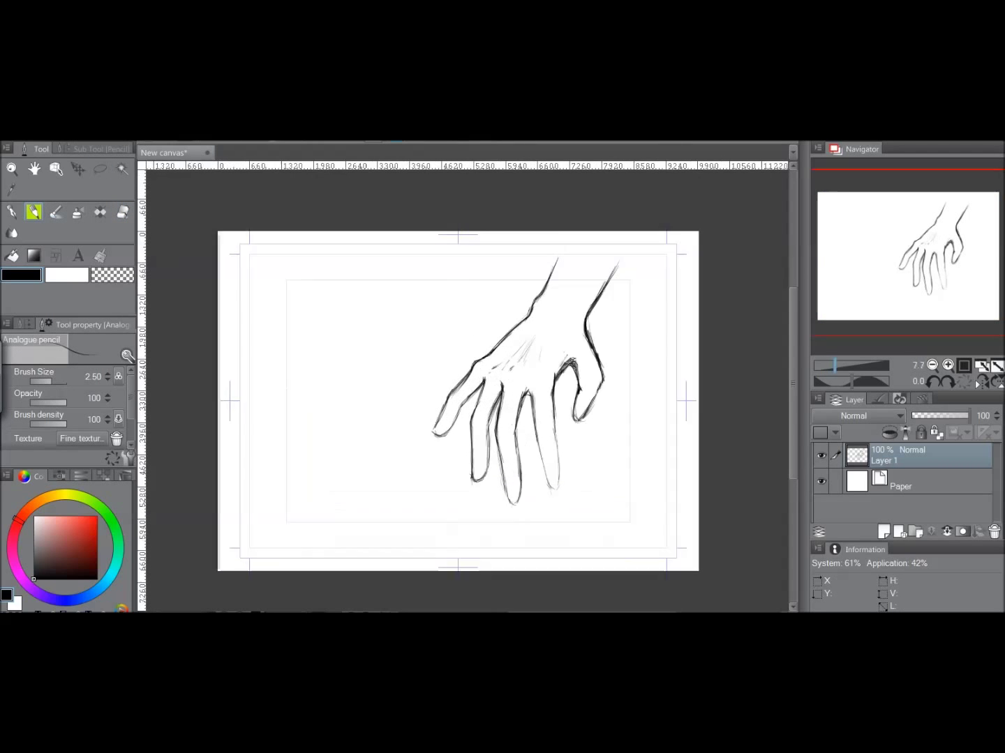
Sketch the forearm and palm outline of a second hand to the left of the first.
drag(341, 280, 387, 360)
drag(304, 292, 380, 374)
drag(280, 217, 301, 289)
drag(329, 217, 341, 277)
drag(302, 331, 363, 398)
Sketch the knuckles and slender, downward-pointing fingers of the left-side hand.
mouse_move(380, 359)
mouse_down()
mouse_move(389, 357)
mouse_move(395, 455)
mouse_up()
mouse_move(359, 398)
mouse_down()
mouse_move(373, 469)
mouse_move(345, 445)
mouse_up()
drag(381, 376, 385, 433)
drag(347, 396, 357, 449)
drag(342, 395, 372, 495)
drag(353, 421, 374, 501)
drag(334, 386, 346, 452)
mouse_move(380, 388)
mouse_down()
mouse_move(394, 481)
mouse_move(398, 413)
mouse_up()
drag(396, 399, 416, 451)
drag(395, 402, 400, 443)
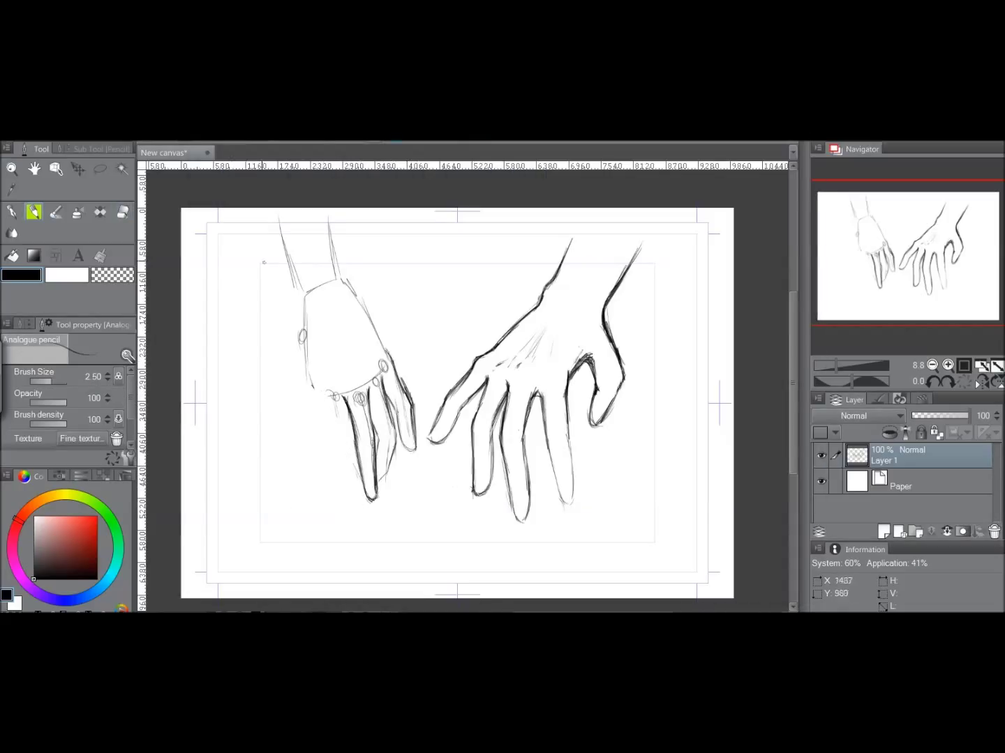
Refine the palm edges and finger contours of the left-side hand with further pencil strokes.
drag(330, 228, 389, 353)
mouse_move(330, 224)
mouse_down()
mouse_move(355, 287)
mouse_move(299, 374)
mouse_up()
drag(305, 347, 319, 401)
drag(385, 397, 394, 490)
drag(309, 365, 332, 429)
drag(375, 434, 378, 458)
drag(321, 392, 347, 496)
drag(349, 418, 359, 498)
drag(319, 393, 340, 459)
drag(342, 425, 364, 499)
Strengthen the outer palm, wrist and forearm contours of the left-side hand.
drag(283, 243, 302, 368)
drag(303, 373, 321, 406)
drag(329, 218, 352, 287)
mouse_move(274, 221)
mouse_down()
mouse_move(294, 269)
mouse_move(370, 321)
mouse_up()
Apply a transform to the sketch and extend the forearm lines of both hands toward the page's upper edge.
key(ctrl+t)
key(Return)
drag(273, 222, 296, 267)
drag(583, 217, 556, 293)
drag(657, 219, 620, 293)
Sketch two curved threads running down from the hands and crossing beneath them, undoing one misplaced stroke.
mouse_move(466, 387)
mouse_down()
mouse_move(481, 410)
mouse_move(488, 594)
mouse_up()
drag(468, 418, 440, 520)
key(ctrl+z)
drag(468, 422, 394, 599)
drag(404, 461, 465, 599)
Prepare a dark brown G-pen at size 2.00 on a new layer above the sketch faded to 30% opacity.
key(alt+f)
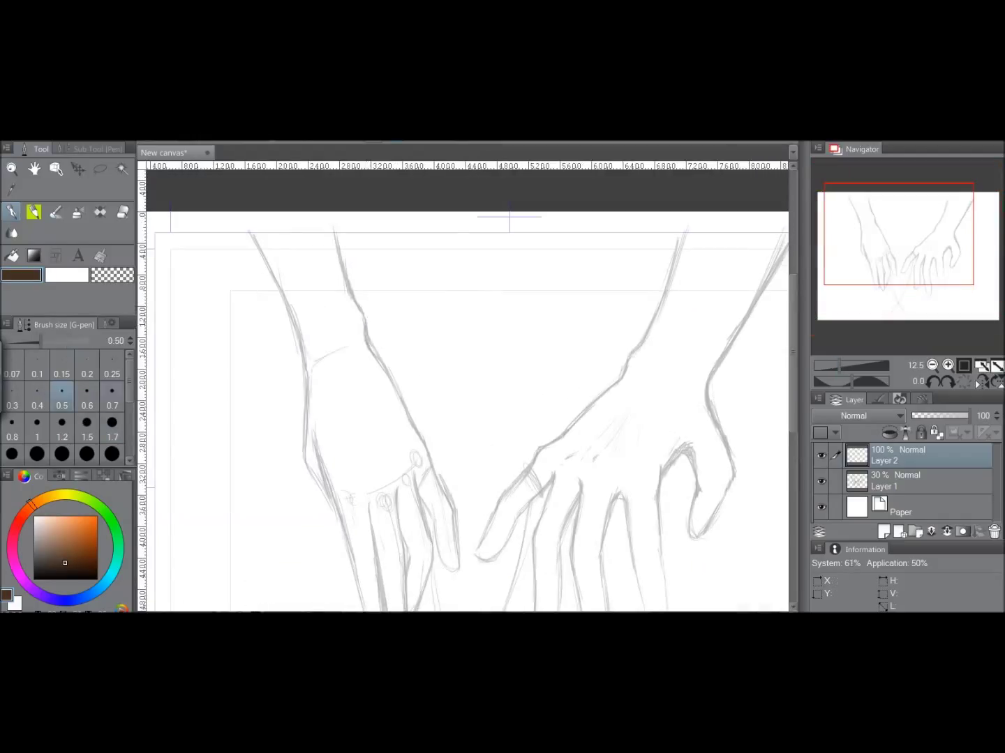
key(bracketright)
key(bracketright)
key(bracketright)
key(bracketright)
key(bracketright)
key(bracketright)
key(bracketright)
key(bracketright)
drag(364, 326, 373, 346)
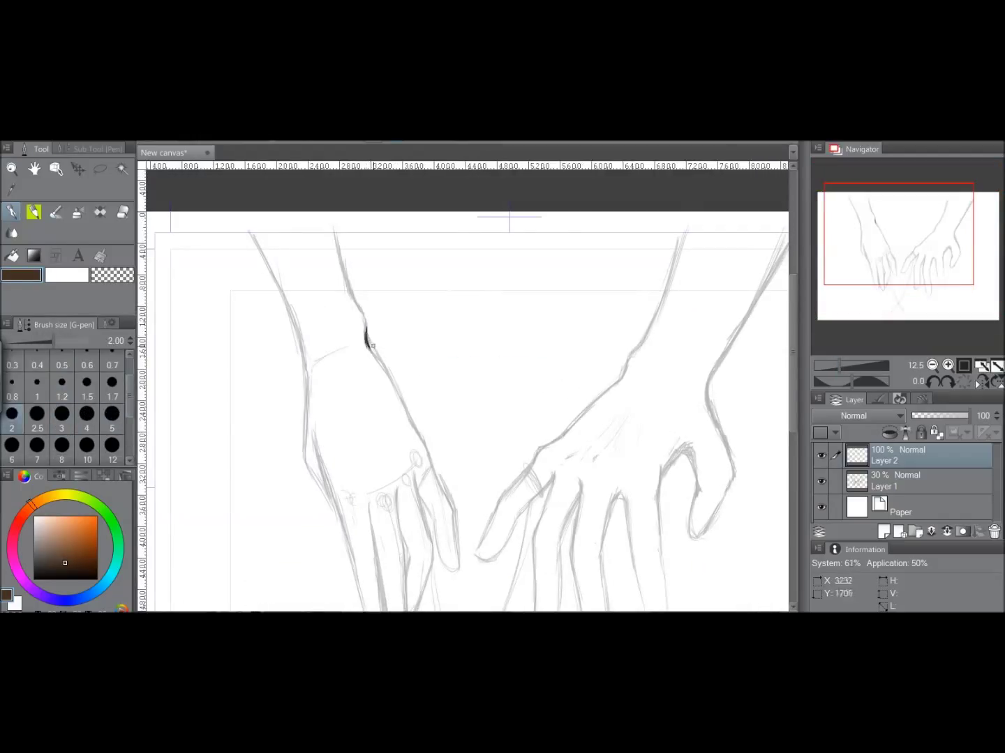
key(ctrl+z)
key(bracketright)
key(bracketright)
key(bracketright)
key(bracketright)
key(bracketright)
key(bracketright)
key(bracketright)
key(bracketright)
key(bracketright)
drag(224, 460, 278, 498)
key(ctrl+z)
key(bracketleft)
key(bracketleft)
key(bracketleft)
key(bracketleft)
key(bracketleft)
key(bracketleft)
key(bracketleft)
key(bracketleft)
key(bracketleft)
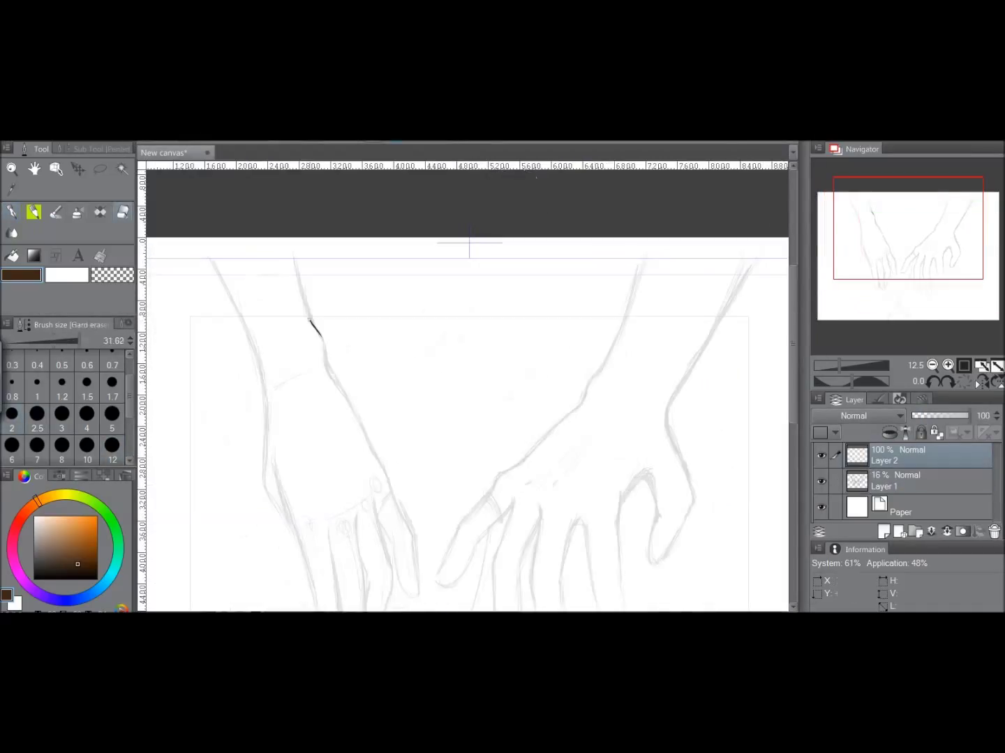
Ink both forearm contours and the palm edges of the left-side hand with the size 2.00 G-pen.
drag(311, 322, 304, 299)
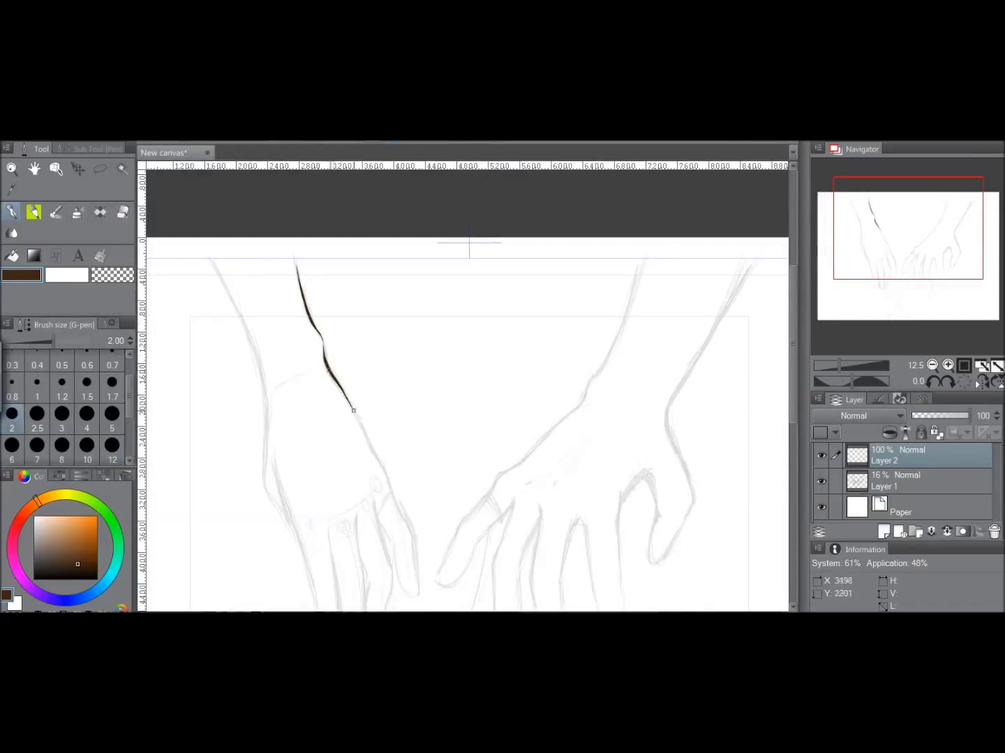
drag(354, 411, 560, 354)
drag(548, 414, 405, 294)
drag(326, 261, 343, 322)
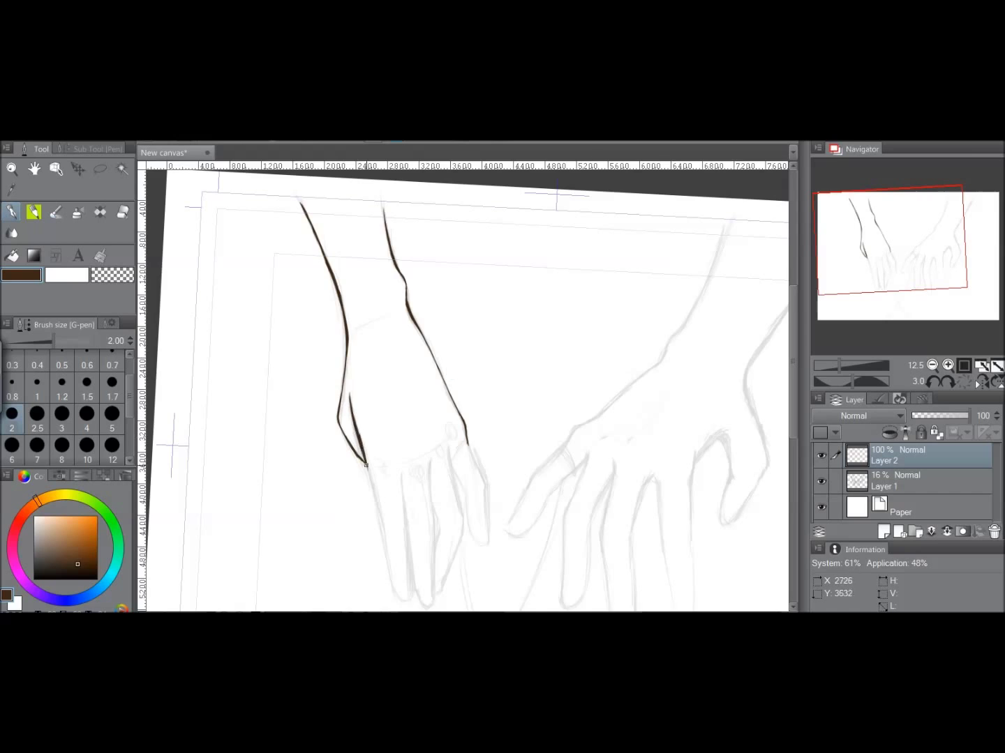
Set the pen size to 2.50 and ink the ringed finger's base and the nearby knuckle lines.
scroll(413, 356, up, 2)
key(])
mouse_move(387, 383)
mouse_down()
mouse_move(412, 357)
mouse_move(387, 392)
mouse_up()
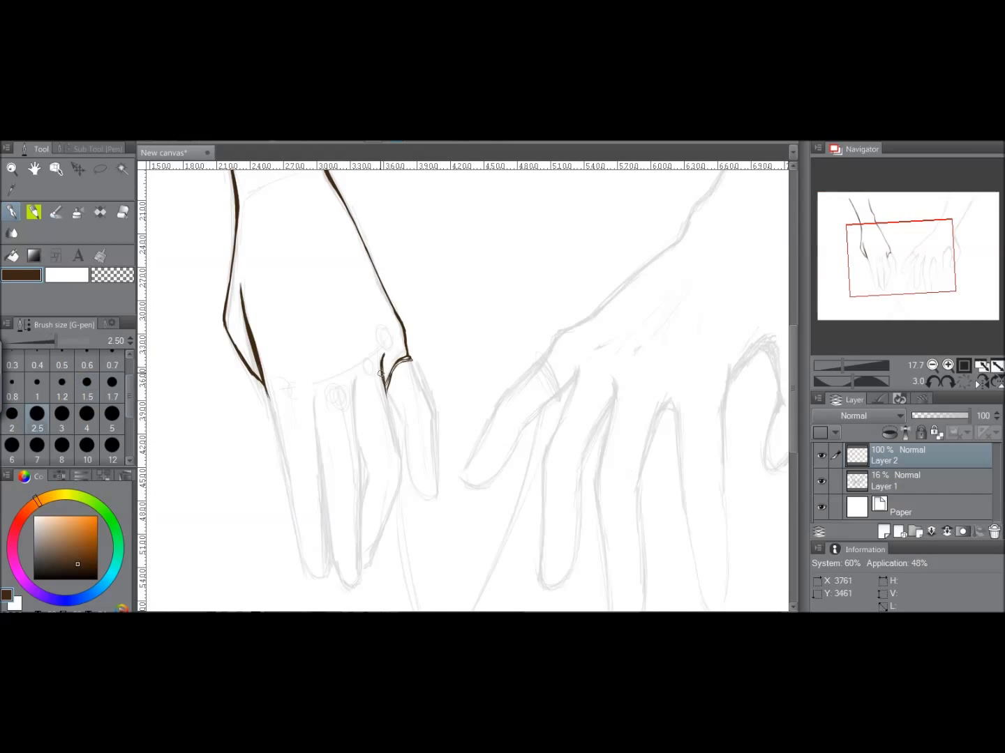
drag(350, 316, 355, 339)
mouse_move(369, 326)
mouse_down()
mouse_move(373, 336)
mouse_move(354, 340)
mouse_up()
drag(355, 282, 366, 303)
drag(410, 359, 377, 295)
drag(399, 360, 392, 323)
Set the pen size to 2.00 and ink the ringed finger's outline and fingernail on the left-side hand.
key(bracketleft)
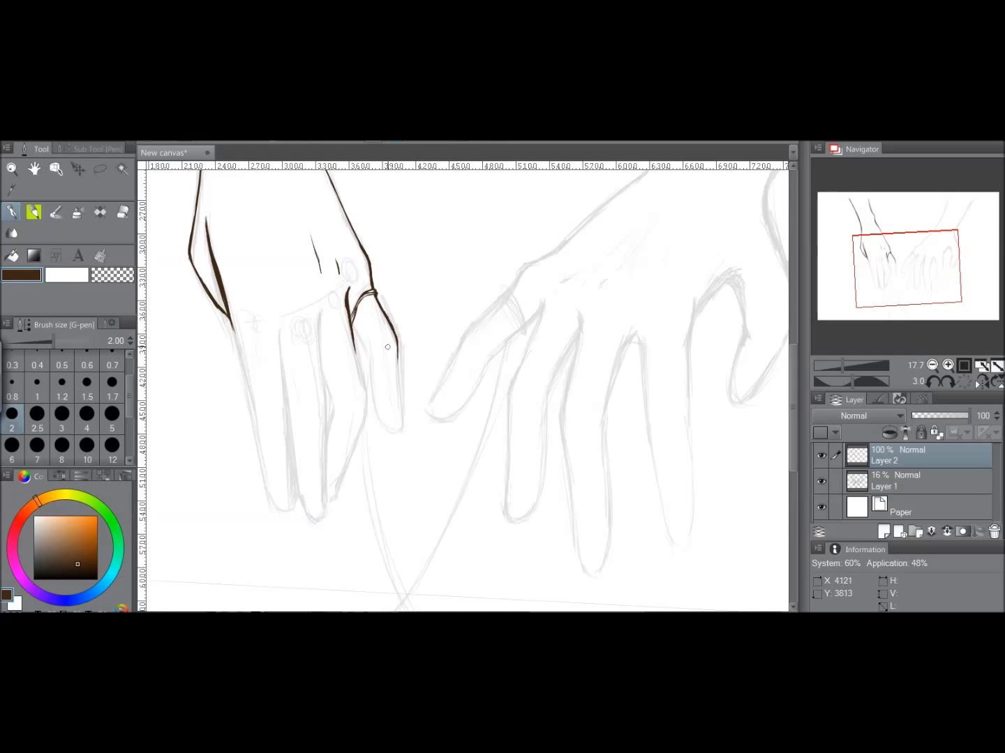
key(ctrl+shift+r)
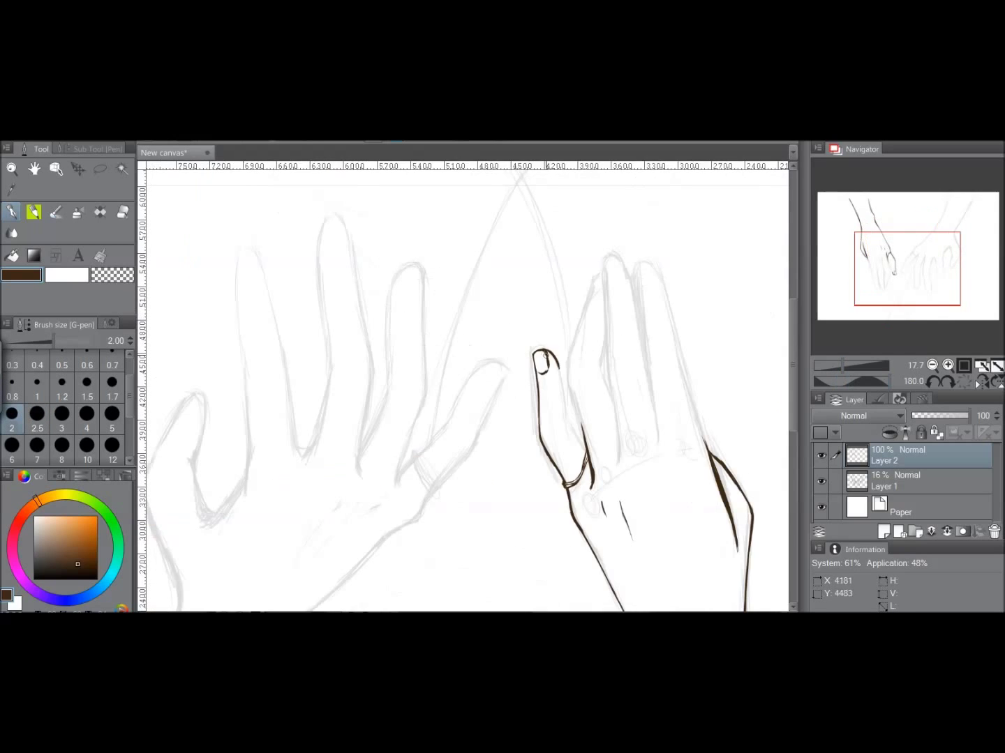
drag(565, 400, 424, 291)
key(ctrl+shift+r)
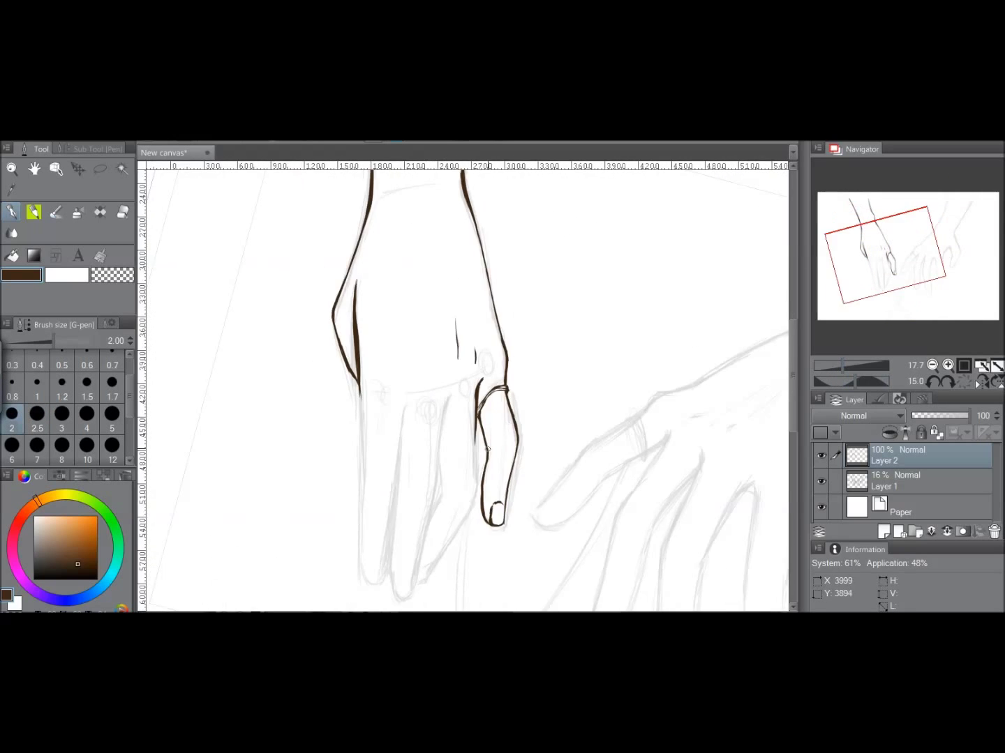
Ink the knuckle lines and the remaining finger contours with fingernails on the left-side hand.
scroll(454, 335, down, 2)
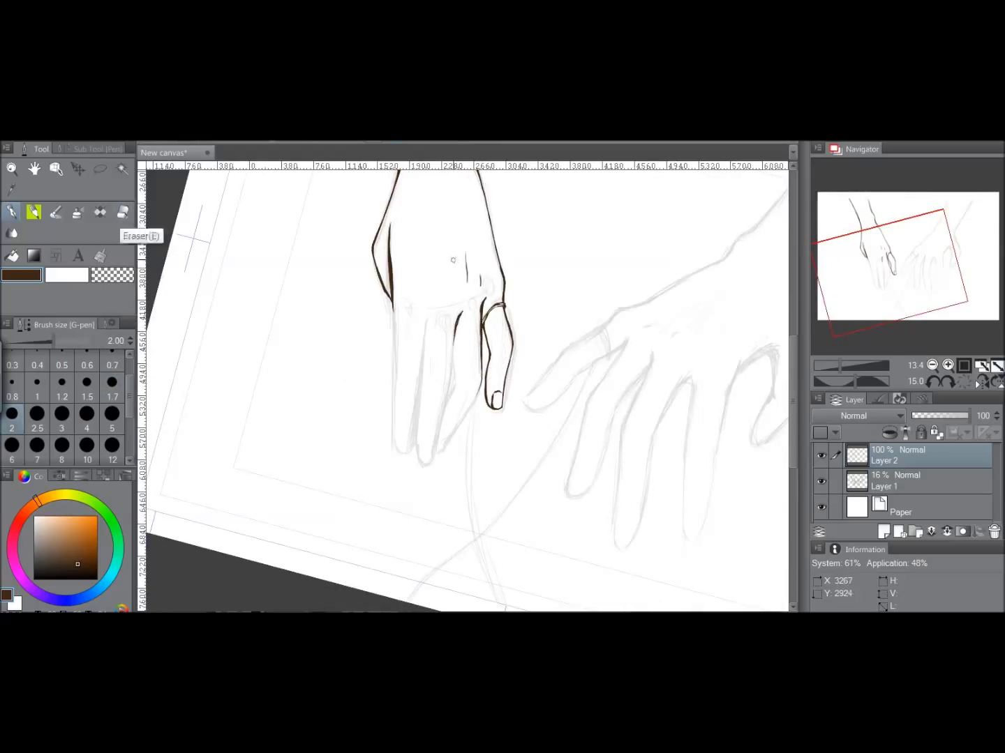
drag(394, 314, 394, 374)
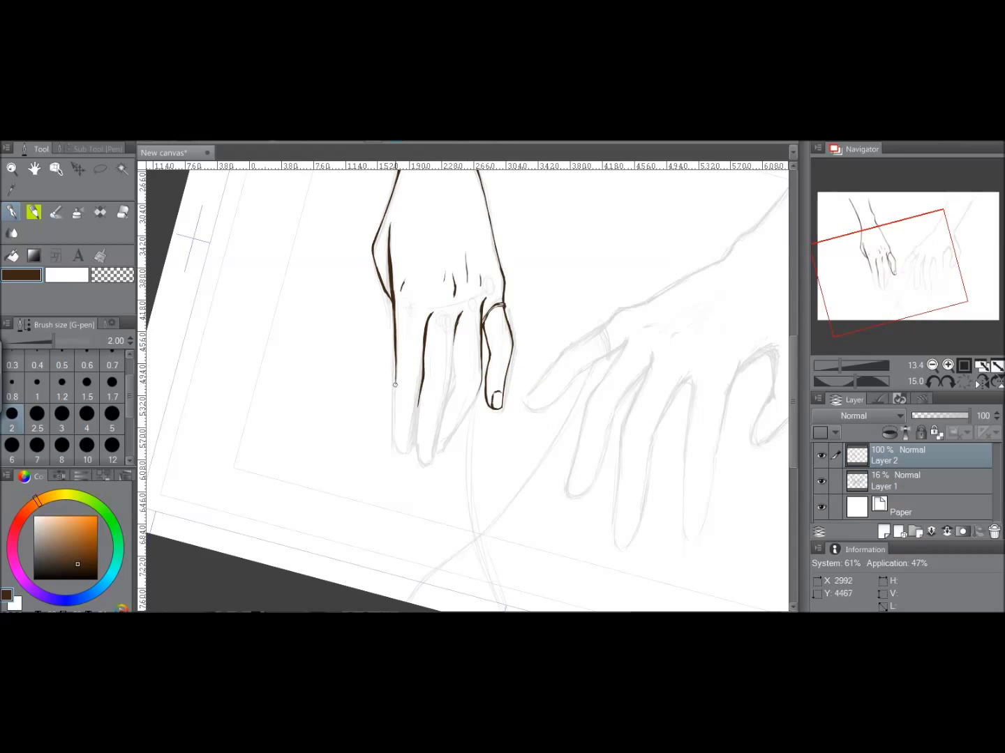
drag(402, 437, 454, 461)
scroll(454, 461, up, 3)
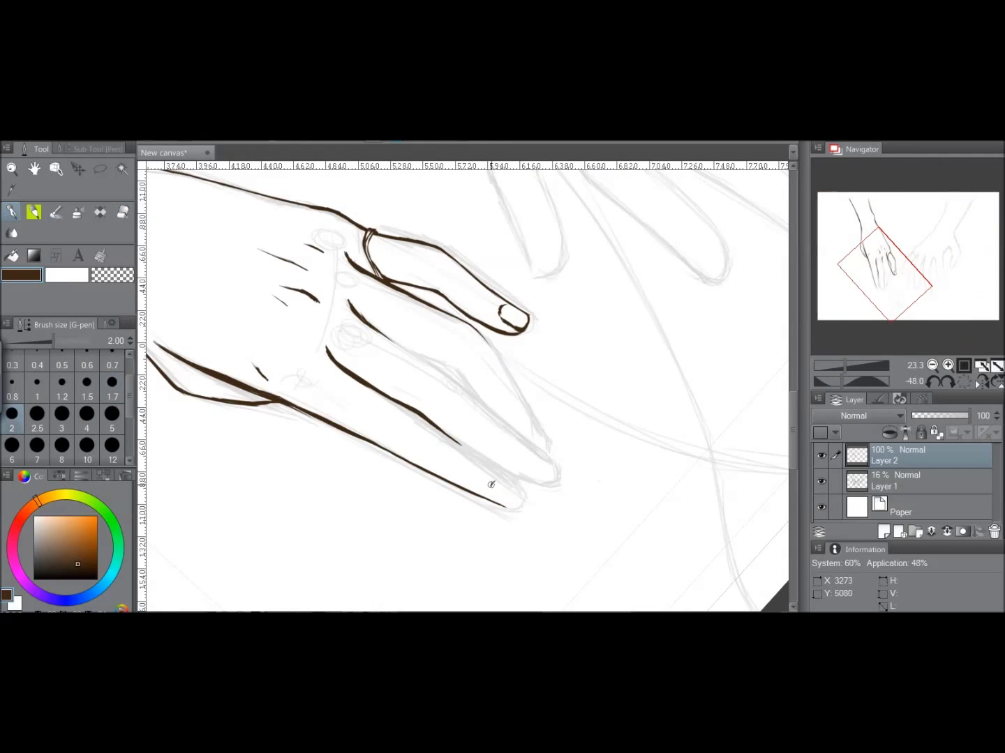
mouse_move(513, 506)
mouse_down()
mouse_move(565, 439)
mouse_move(406, 207)
mouse_up()
mouse_move(429, 380)
mouse_down()
mouse_move(436, 452)
mouse_move(466, 481)
mouse_move(461, 280)
mouse_up()
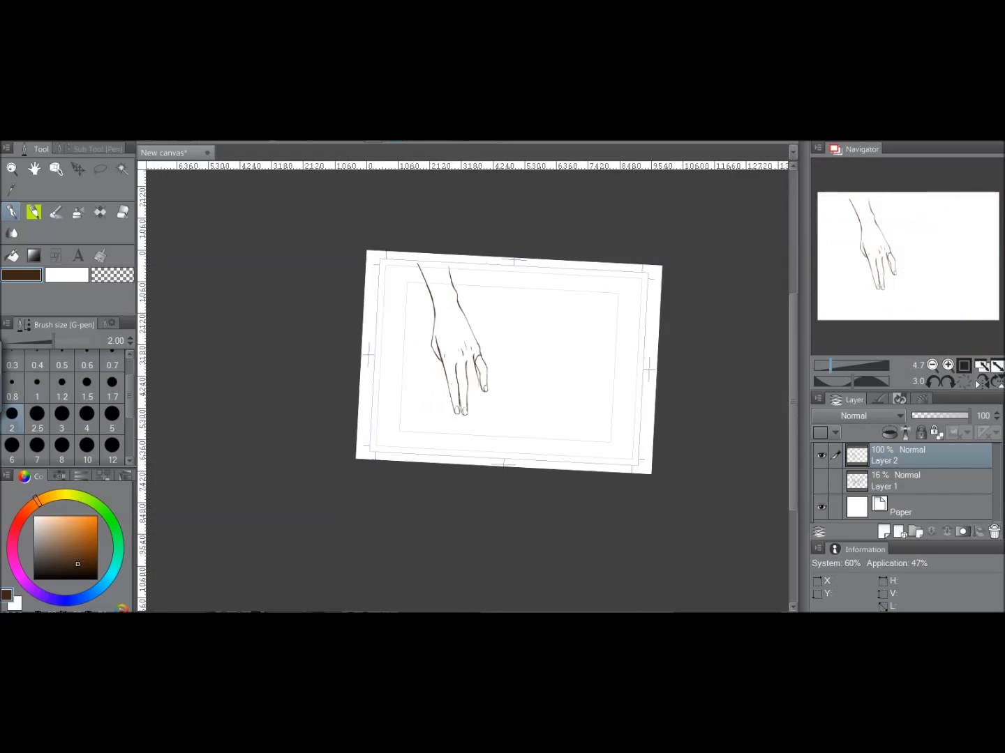
Undo the last two ink strokes and re-ink the middle finger of the left-side hand.
key(ctrl+z)
key(ctrl+z)
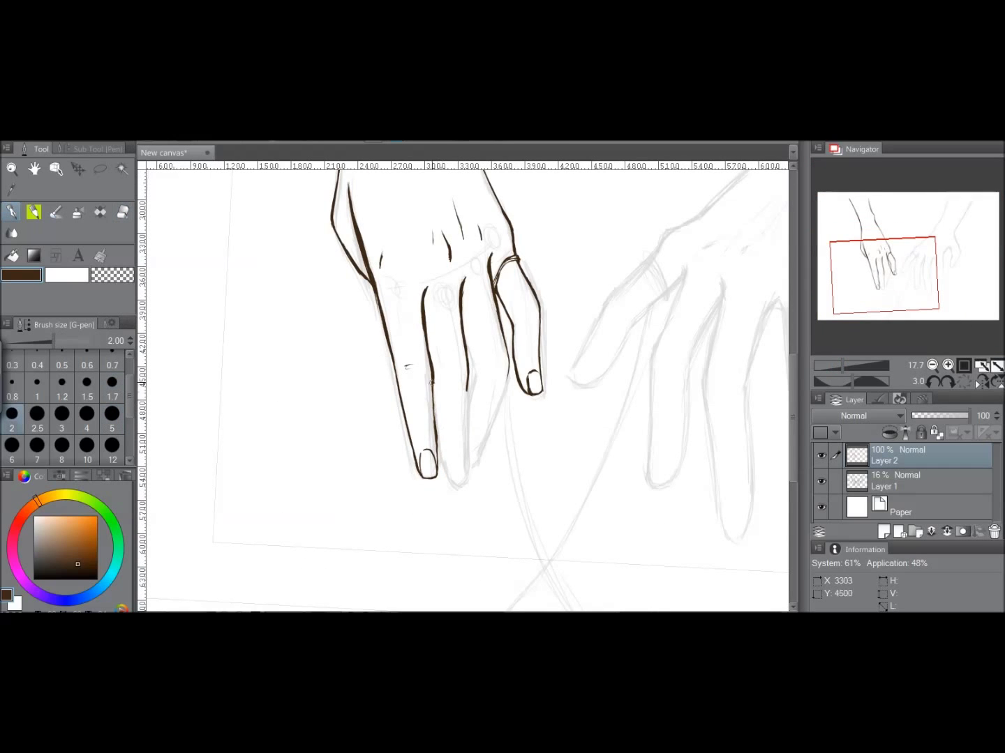
drag(474, 371, 498, 413)
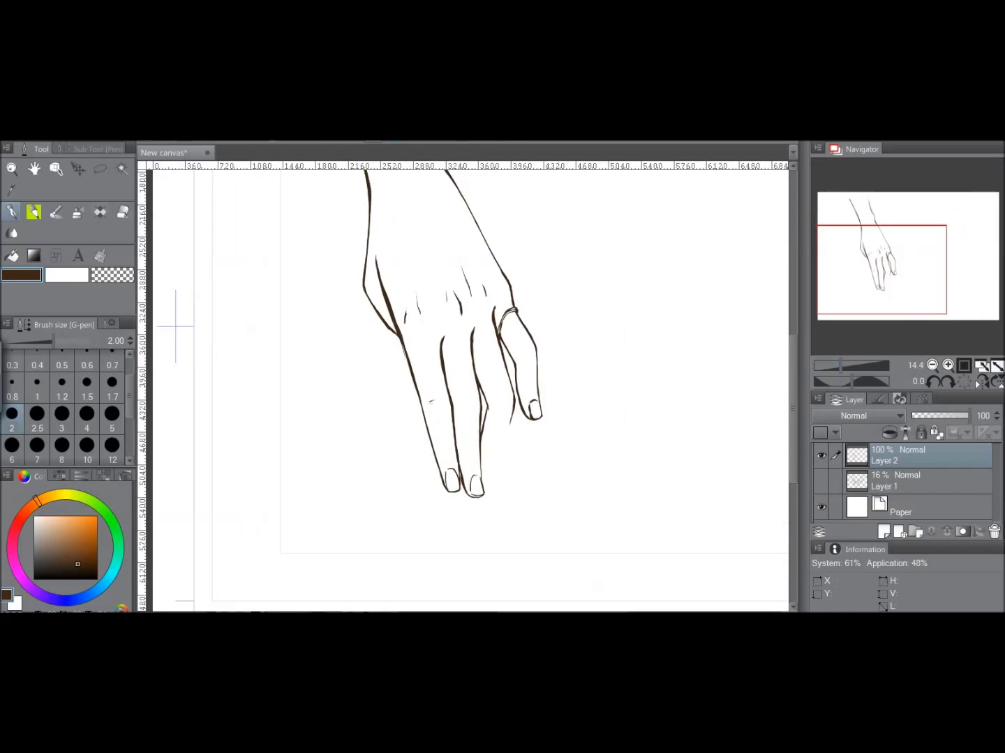
Ink the partly hidden finger beside the ringed one and finish the joint creases and nails of the left-side hand.
key(p)
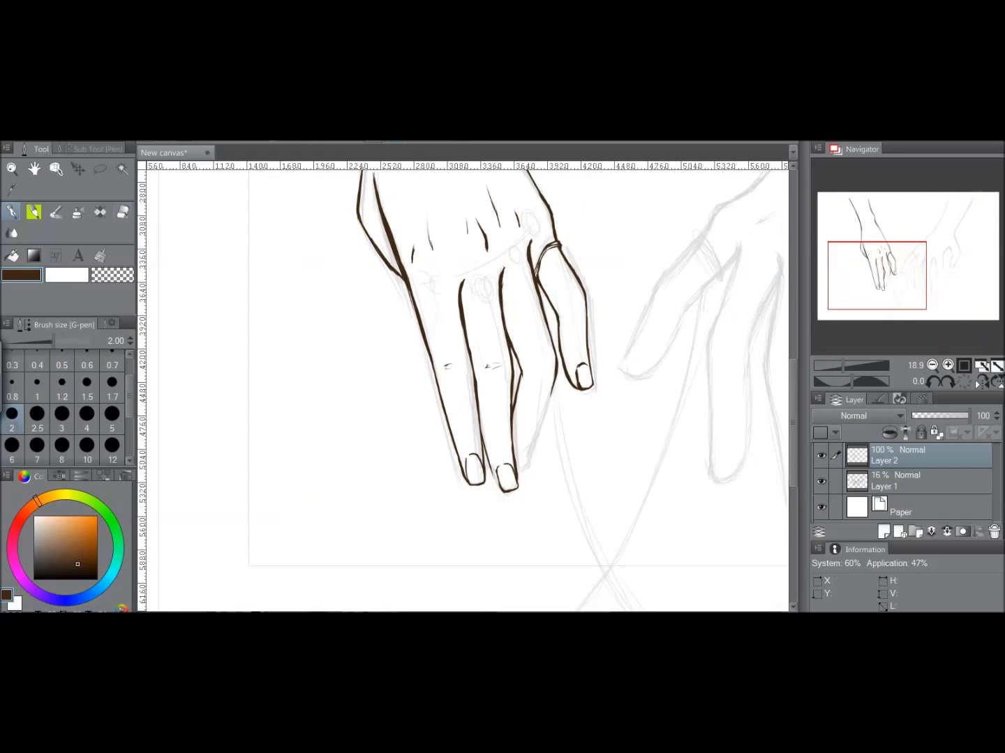
key(ctrl+z)
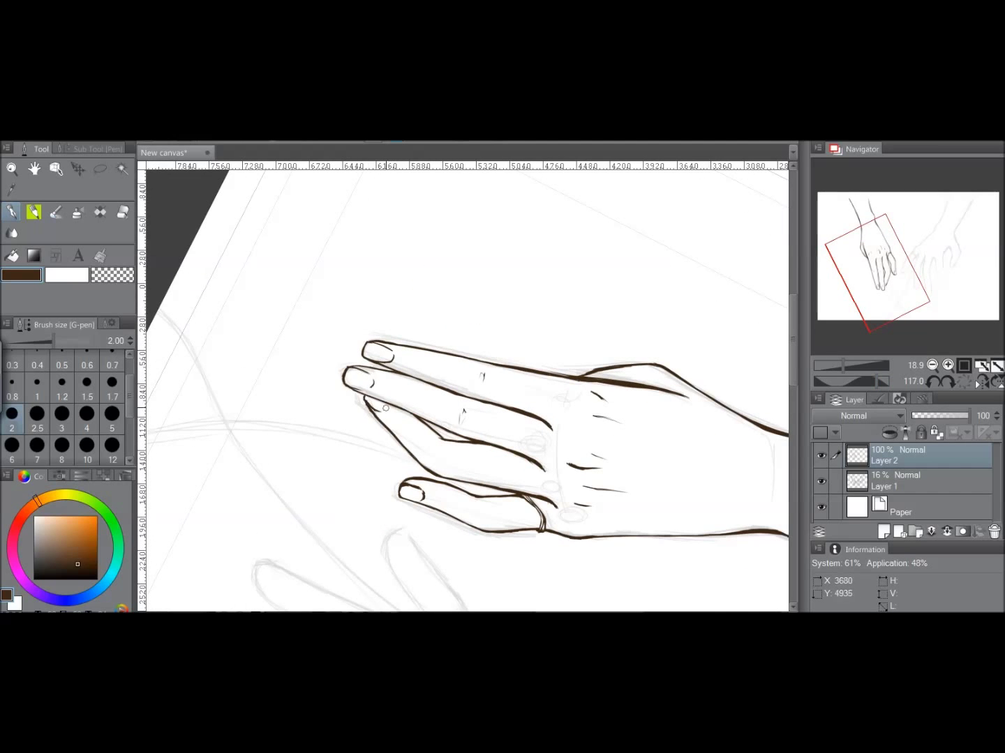
key(ctrl+@)
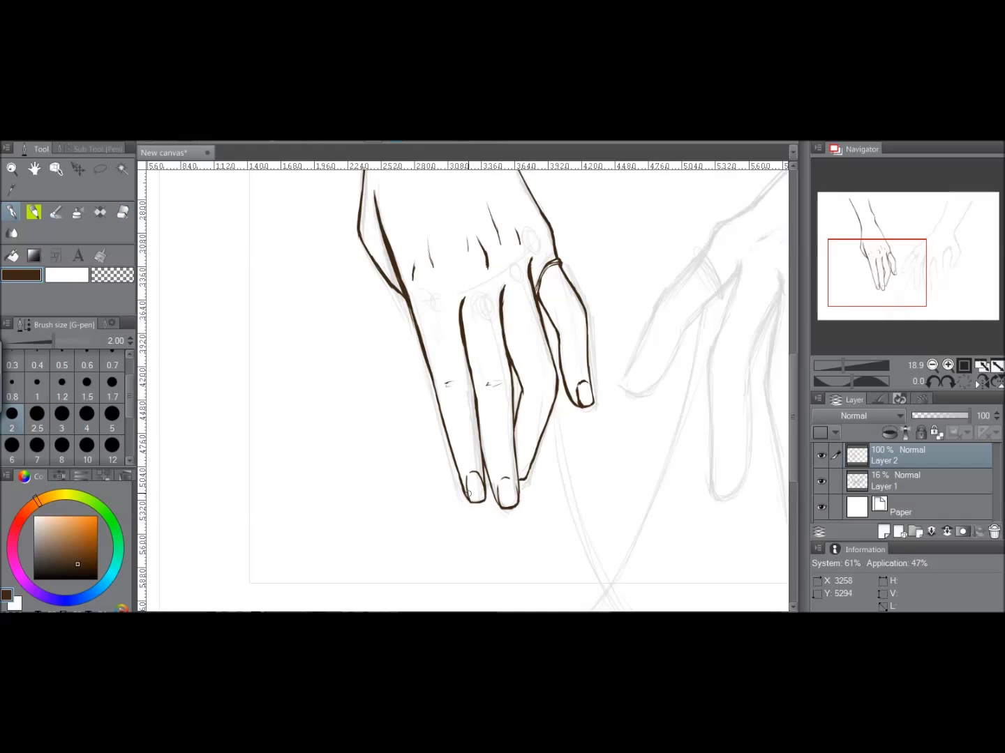
key(ctrl+0)
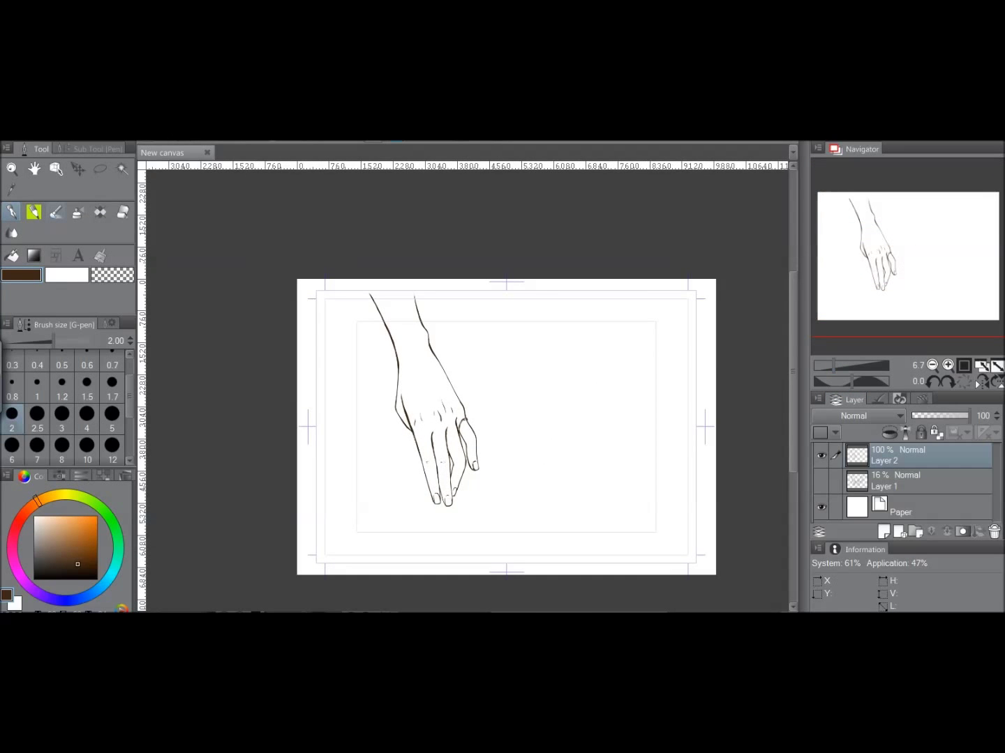
Ink the inner forearm and little-finger-side palm contour of the right-side hand with pen size 2.50.
scroll(433, 391, up, 3)
drag(434, 398, 432, 341)
key(bracketright)
mouse_move(495, 376)
mouse_down()
mouse_move(502, 428)
mouse_move(481, 310)
mouse_move(490, 317)
mouse_move(456, 259)
mouse_move(480, 380)
mouse_up()
key(ctrl+z)
key(e)
key(p)
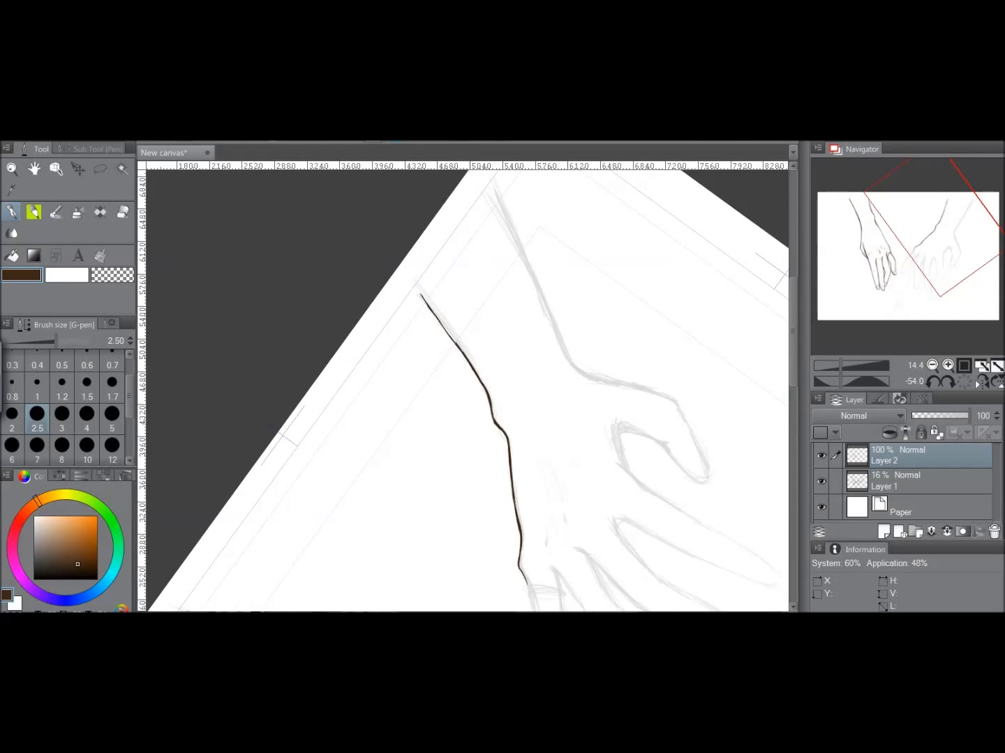
Ink the outer forearm, wrist and thumb-side contour of the right-side hand with a slightly larger pen.
drag(425, 301, 501, 341)
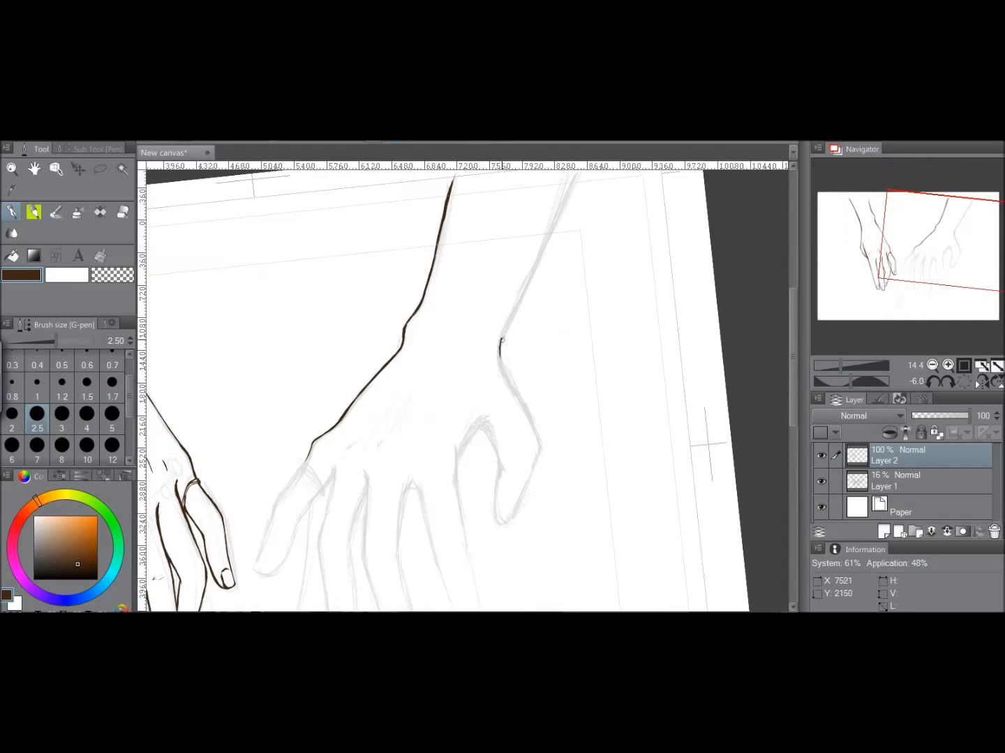
key(bracketright)
mouse_move(531, 279)
mouse_down()
mouse_move(559, 299)
mouse_move(572, 251)
mouse_move(533, 420)
mouse_up()
Set the pen size back to 2.50 and ink the ring and little finger of the right-side hand.
key(bracketleft)
mouse_move(402, 575)
mouse_down()
mouse_move(468, 314)
mouse_move(441, 314)
mouse_up()
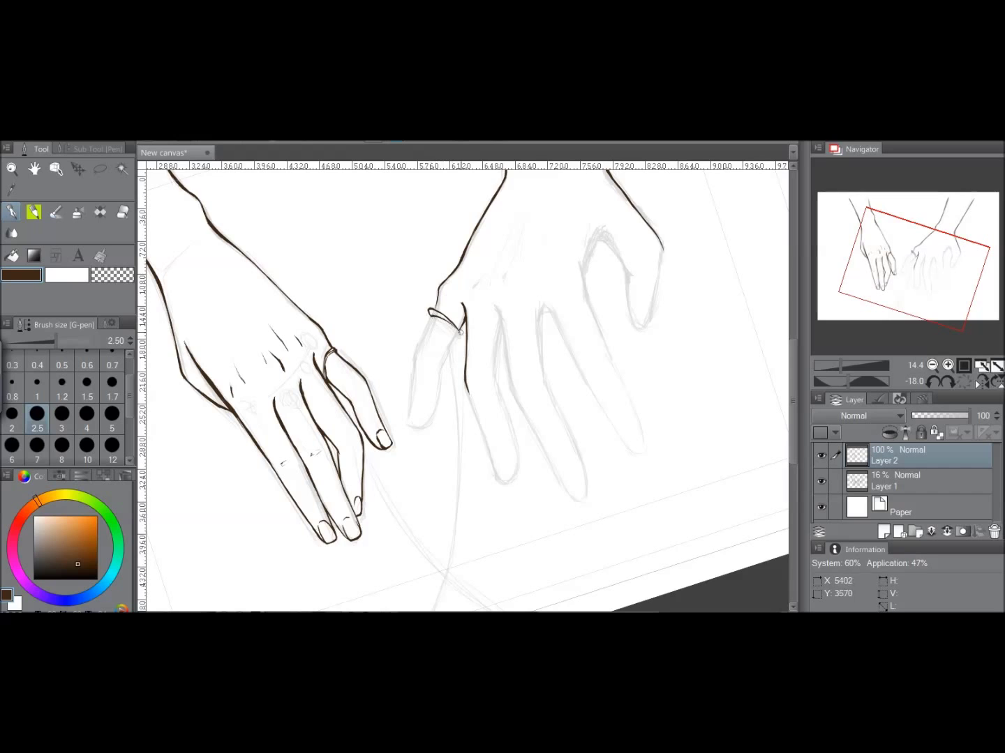
drag(407, 424, 431, 318)
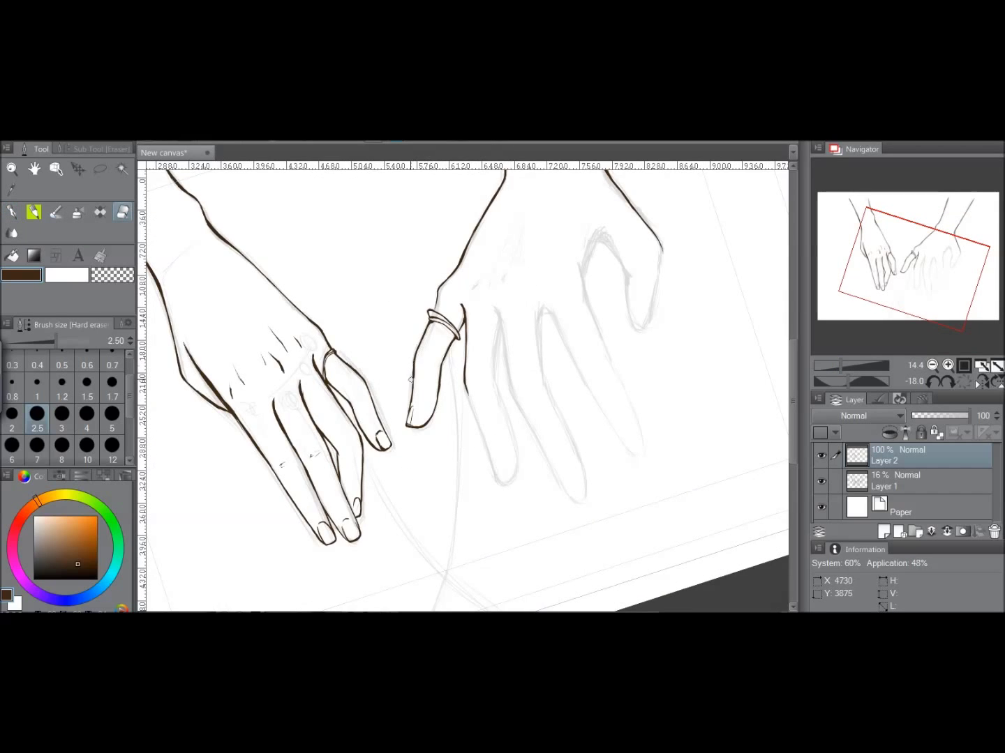
Ink the finger beside the ringed one and the thumb of the right-side hand, including their nails.
drag(493, 307, 504, 390)
drag(626, 266, 604, 296)
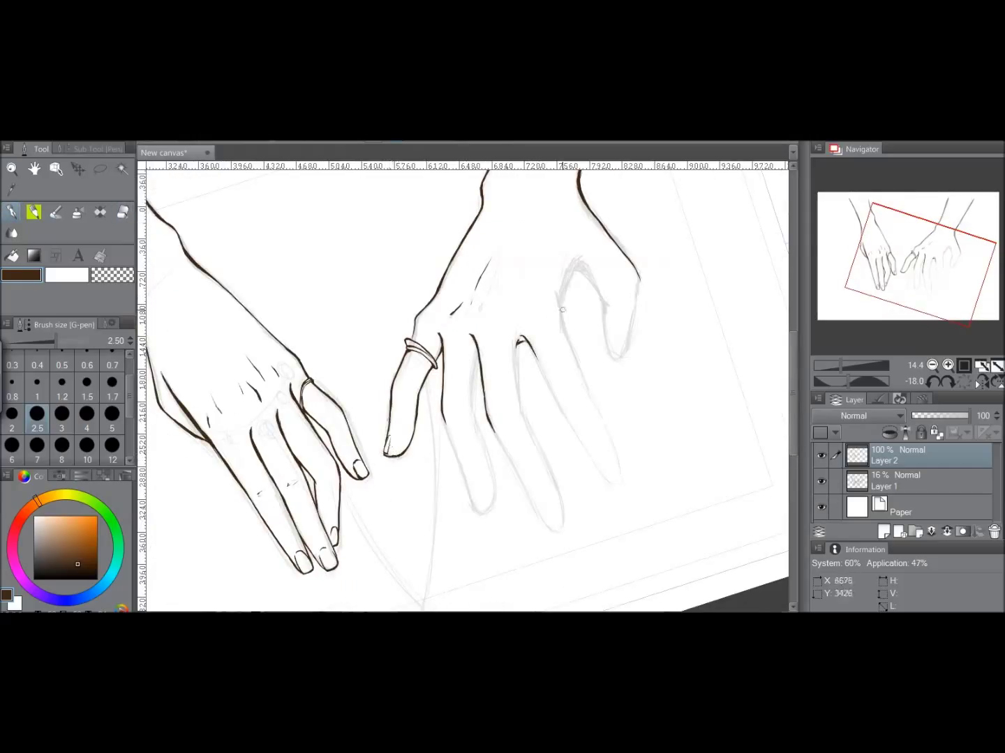
drag(388, 419, 373, 443)
drag(504, 406, 500, 367)
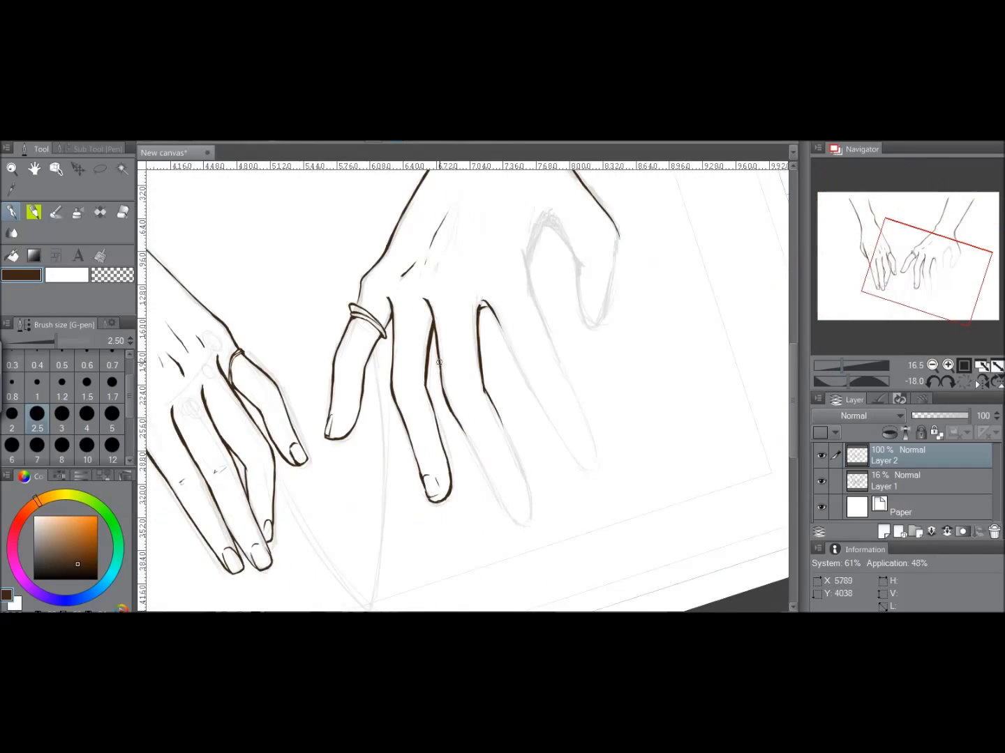
drag(574, 337, 585, 300)
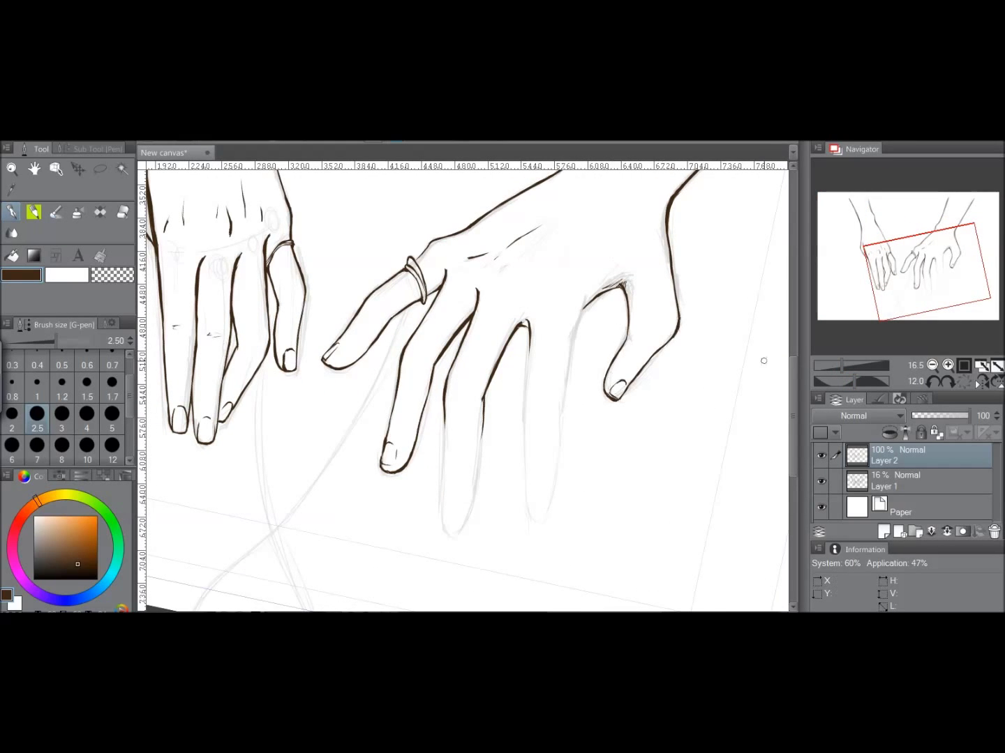
Ink the outlines of the middle and index fingers of the right-side hand over the sketch.
key(ctrl+minus)
drag(574, 305, 555, 405)
drag(522, 348, 522, 506)
key(ctrl+r)
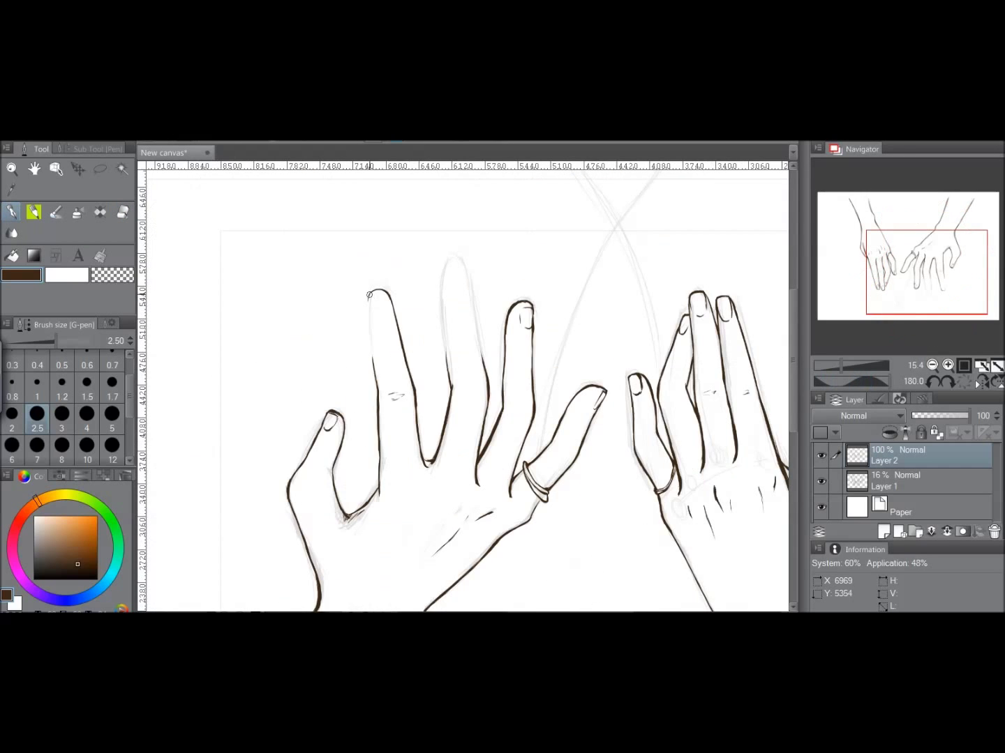
drag(443, 310, 443, 343)
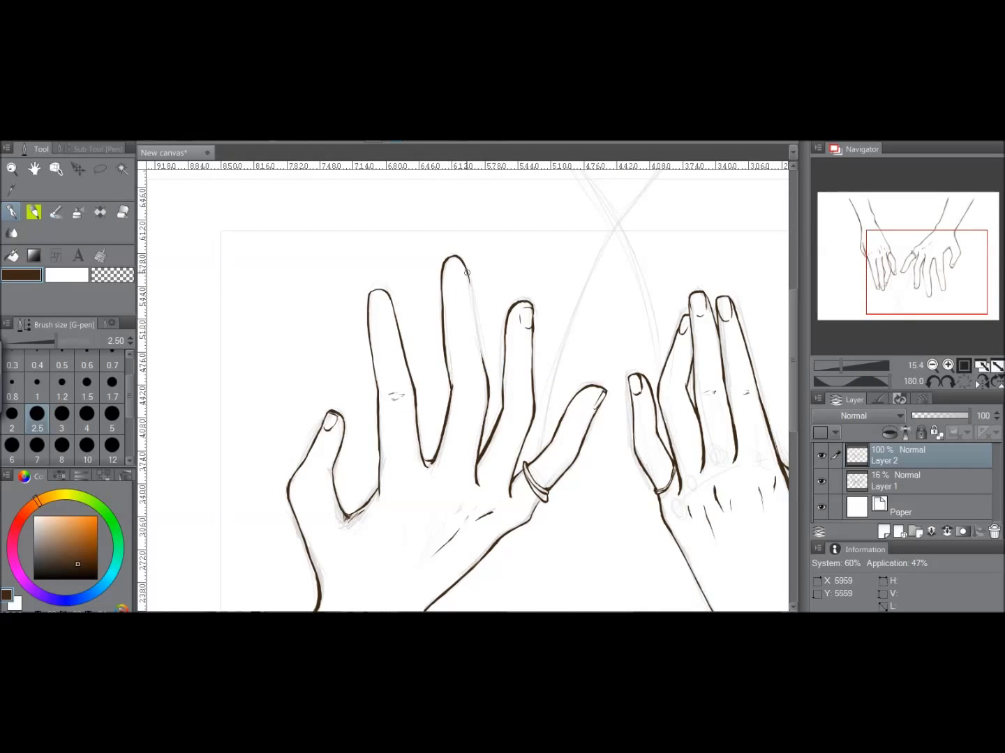
drag(467, 272, 482, 353)
Ink the fingernails of the middle and index fingers of the right-side hand.
key(ctrl+r)
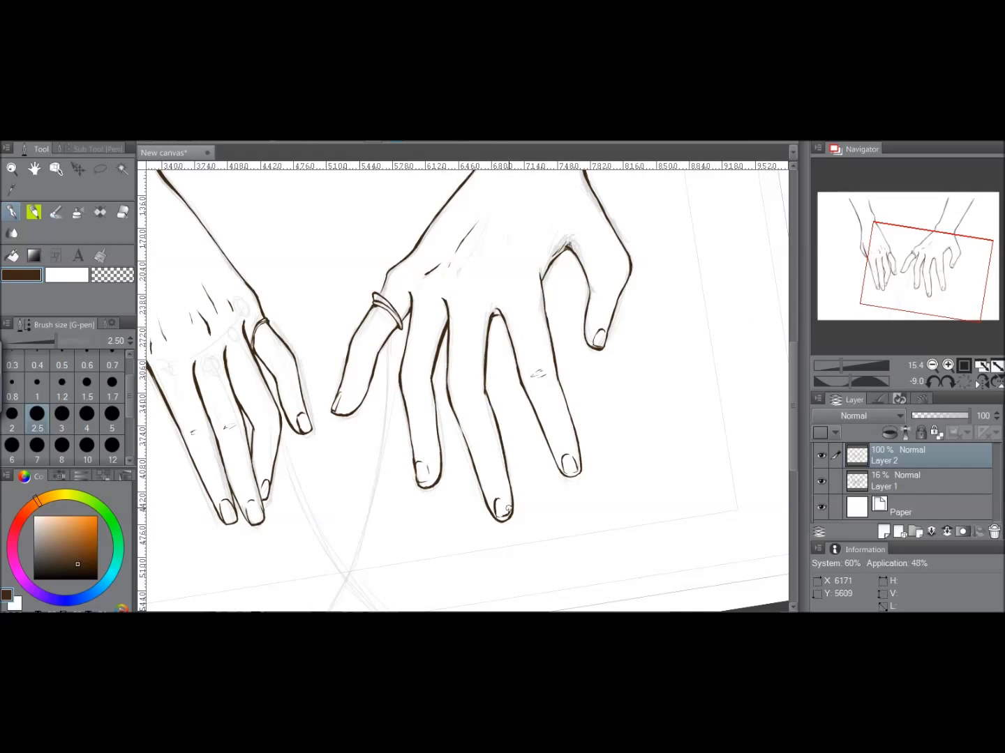
scroll(499, 498, down, 5)
key(ctrl+r)
scroll(402, 410, up, 8)
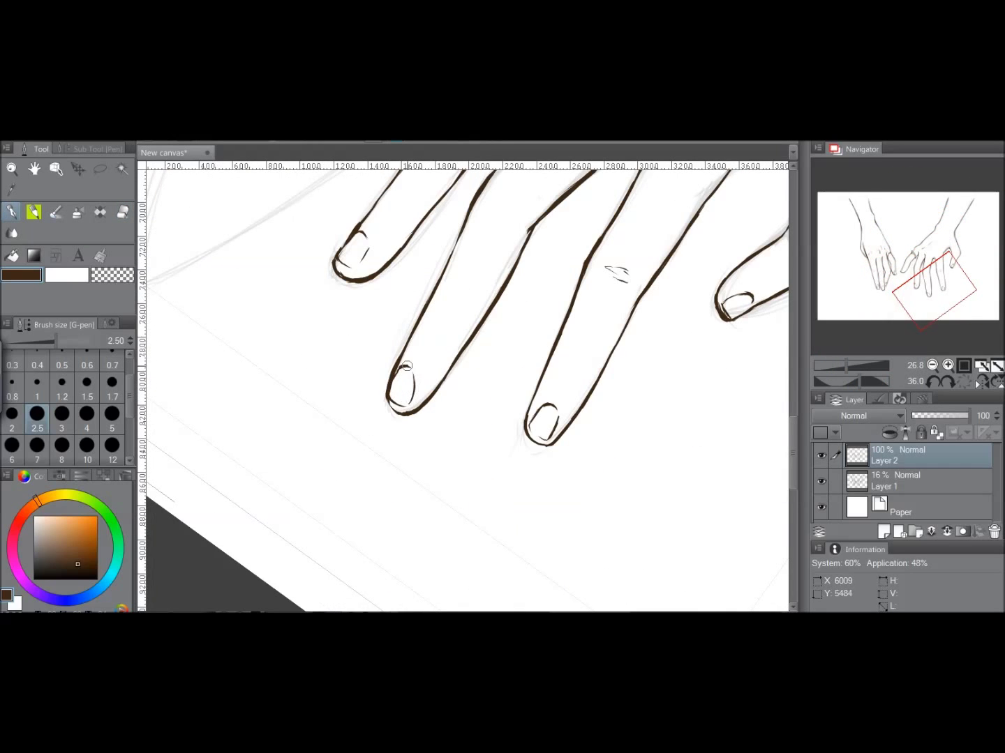
drag(406, 366, 389, 411)
Lasso the middle fingertip of the right-side hand and adjust its shape with a mesh transformation.
scroll(407, 391, down, 5)
key(ctrl+r)
scroll(453, 405, up, 5)
scroll(453, 410, down, 5)
key(ctrl+r)
mouse_move(461, 390)
mouse_down()
mouse_move(449, 426)
mouse_move(427, 391)
mouse_move(417, 411)
mouse_up()
scroll(433, 406, up, 5)
key(m)
key(alt+e)
click(63, 411)
scroll(425, 419, up, 2)
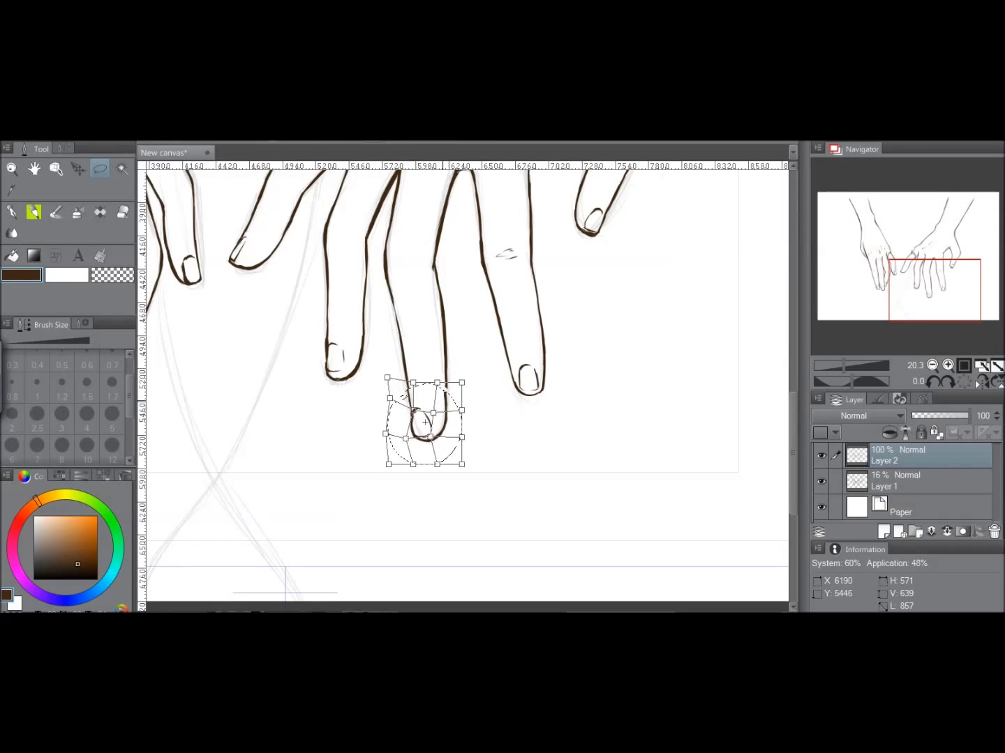
key(Return)
Ink short tendon and knuckle lines across the back of the right-side hand.
key(e)
scroll(425, 422, down, 5)
scroll(426, 418, up, 5)
scroll(425, 418, down, 5)
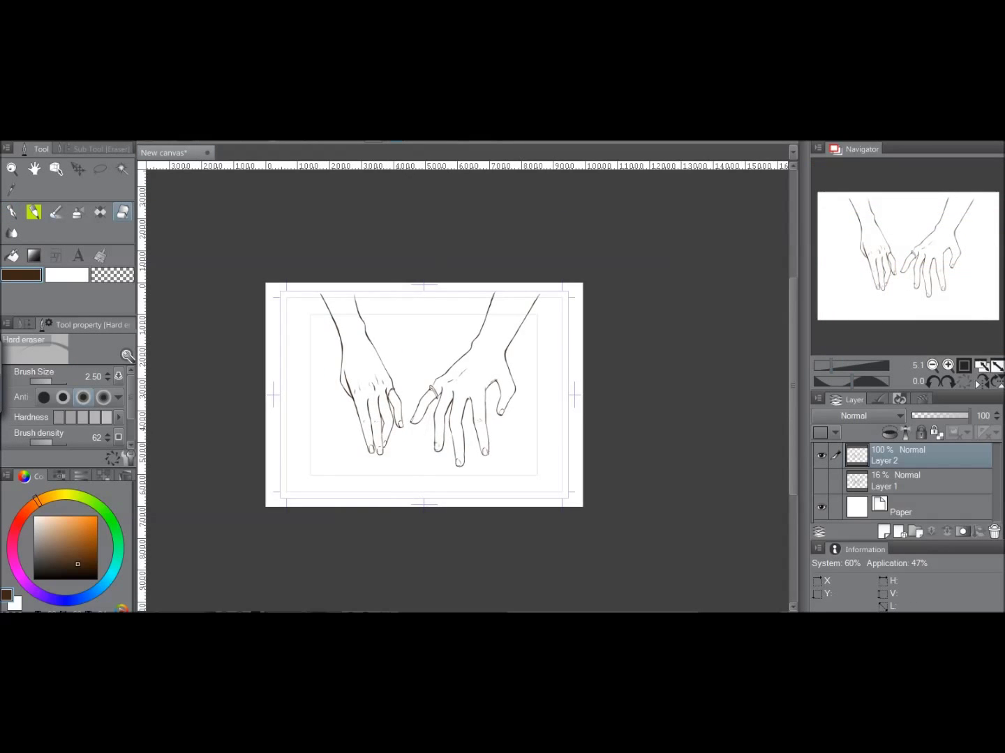
key(p)
scroll(493, 335, up, 5)
key(ctrl+z)
drag(488, 361, 493, 340)
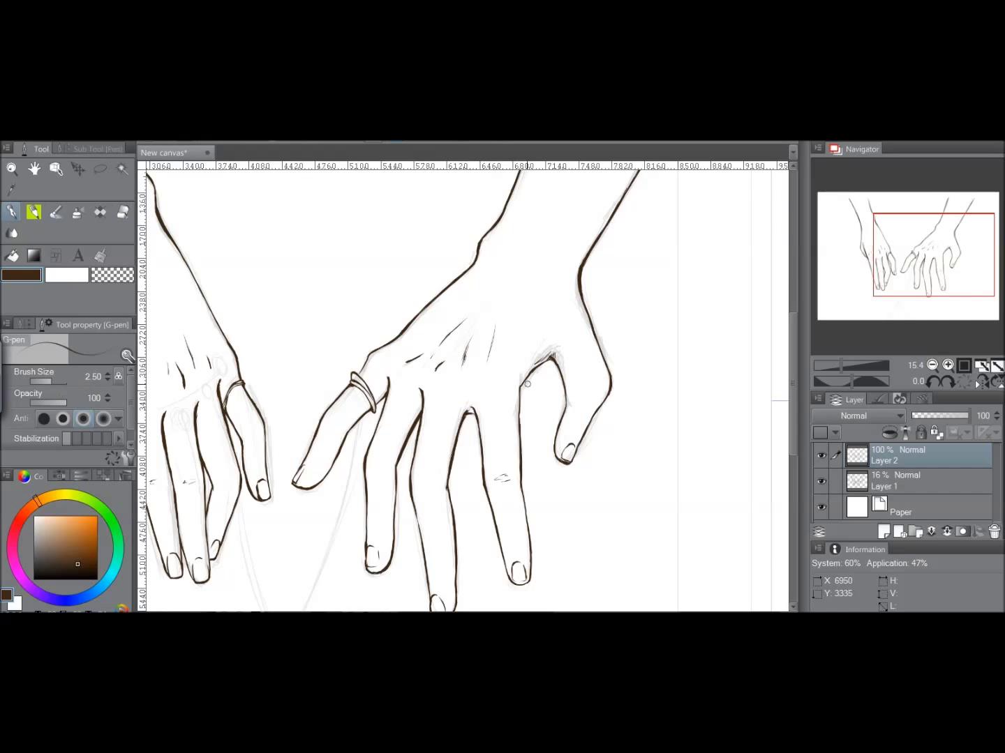
scroll(516, 366, down, 5)
scroll(386, 430, up, 6)
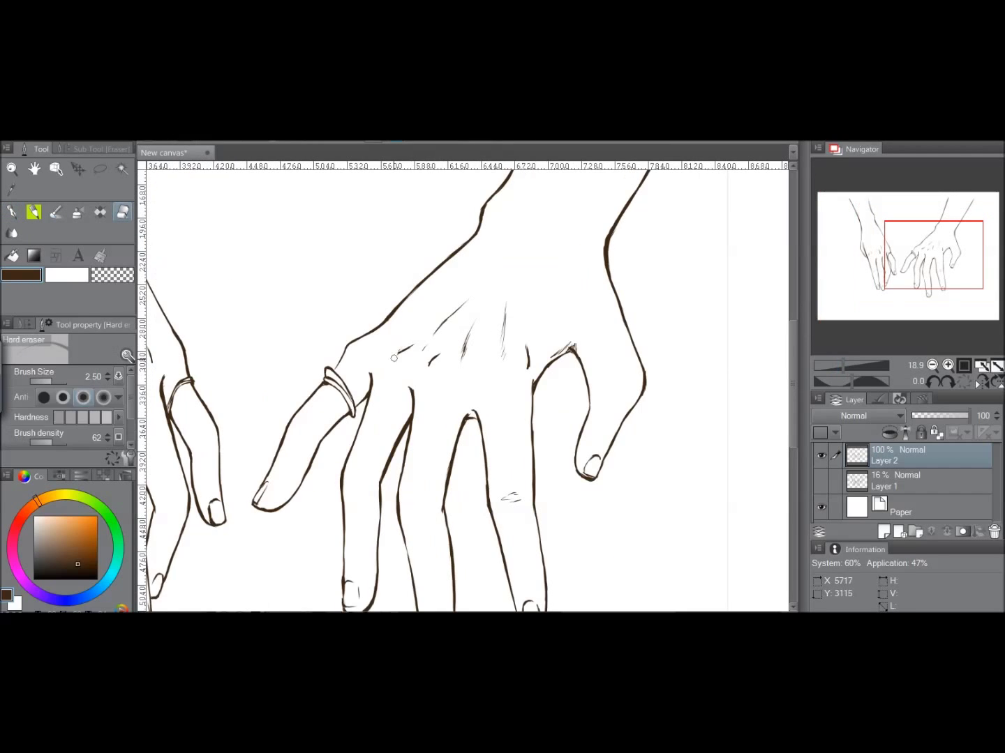
scroll(385, 430, down, 3)
key(e)
key(ctrl+z)
scroll(477, 255, down, 1)
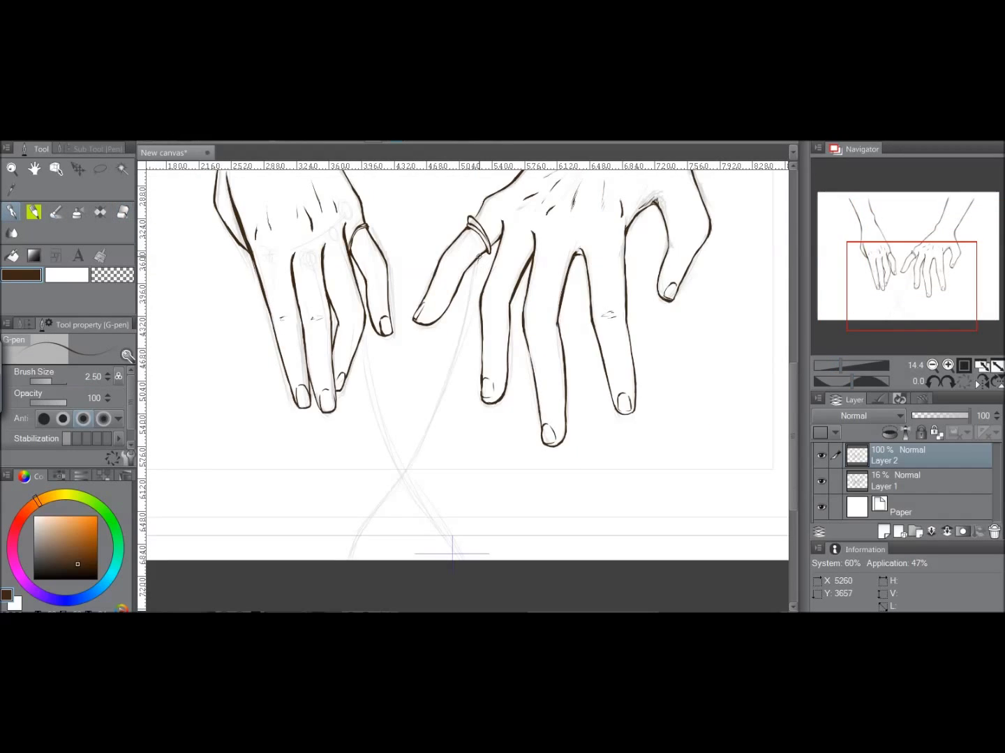
Reduce the pen size to 1.70 and ink the double-line thread running down from the right-side hand's ring.
key(p)
scroll(460, 335, up, 2)
mouse_move(461, 335)
mouse_down()
mouse_move(444, 339)
mouse_move(477, 480)
mouse_up()
key(bracketleft)
key(bracketleft)
drag(385, 198, 457, 363)
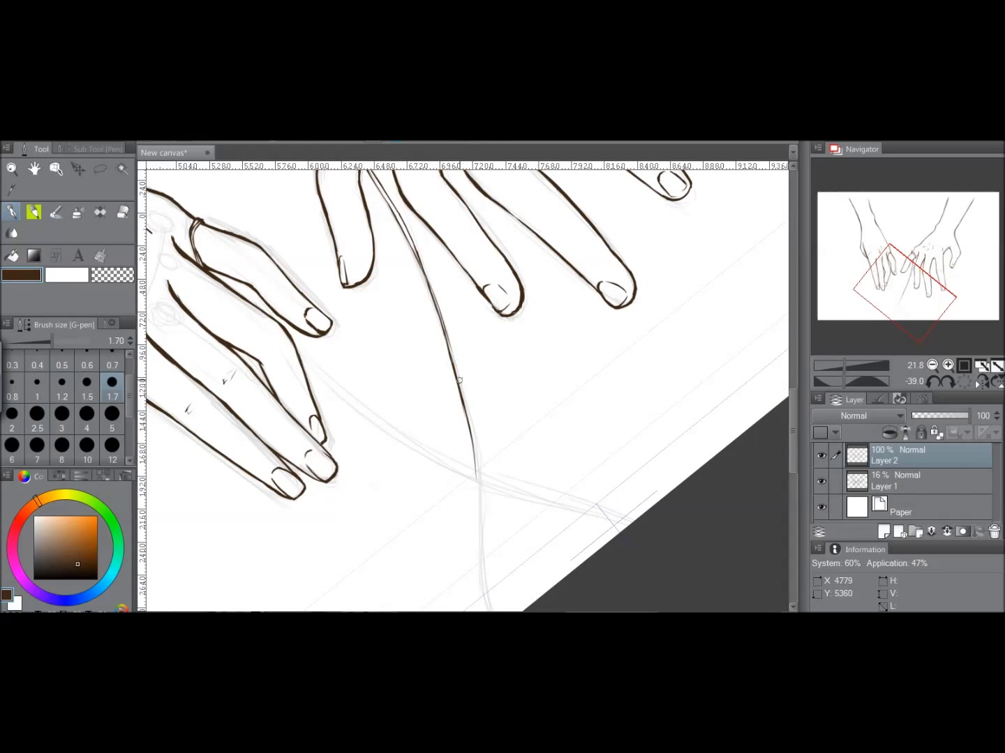
scroll(437, 309, down, 2)
drag(488, 304, 508, 486)
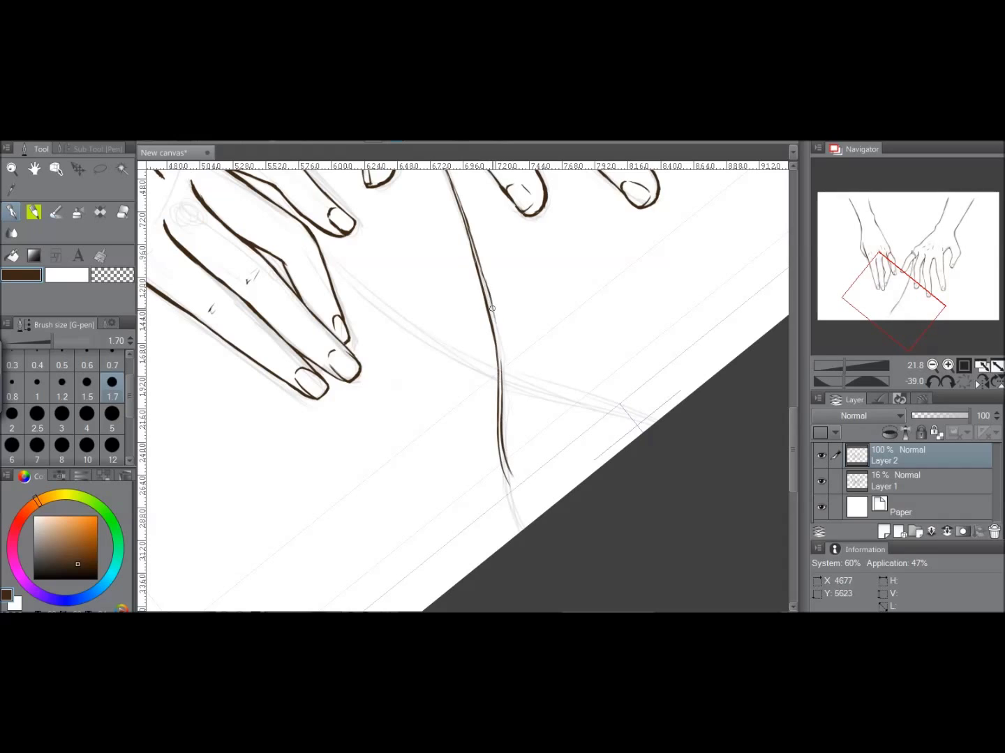
Set the pen size to 2.00 and ink the left-side hand's thread so it crosses the other one.
key(bracketright)
key(ctrl+0)
key(ctrl+z)
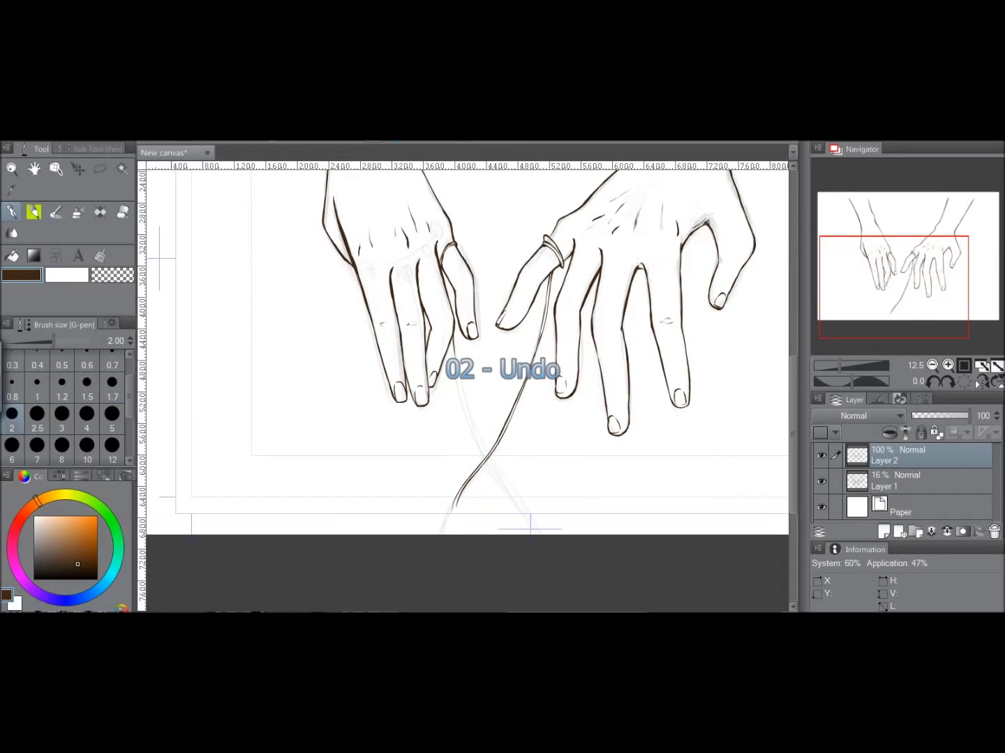
drag(457, 362, 468, 361)
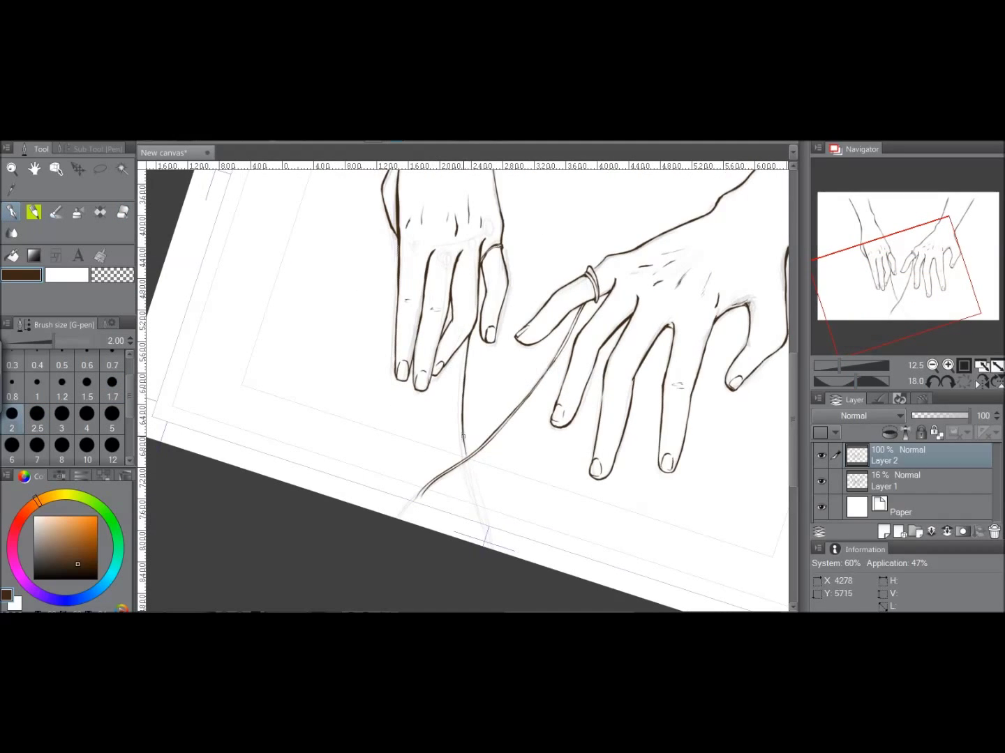
key(ctrl+plus)
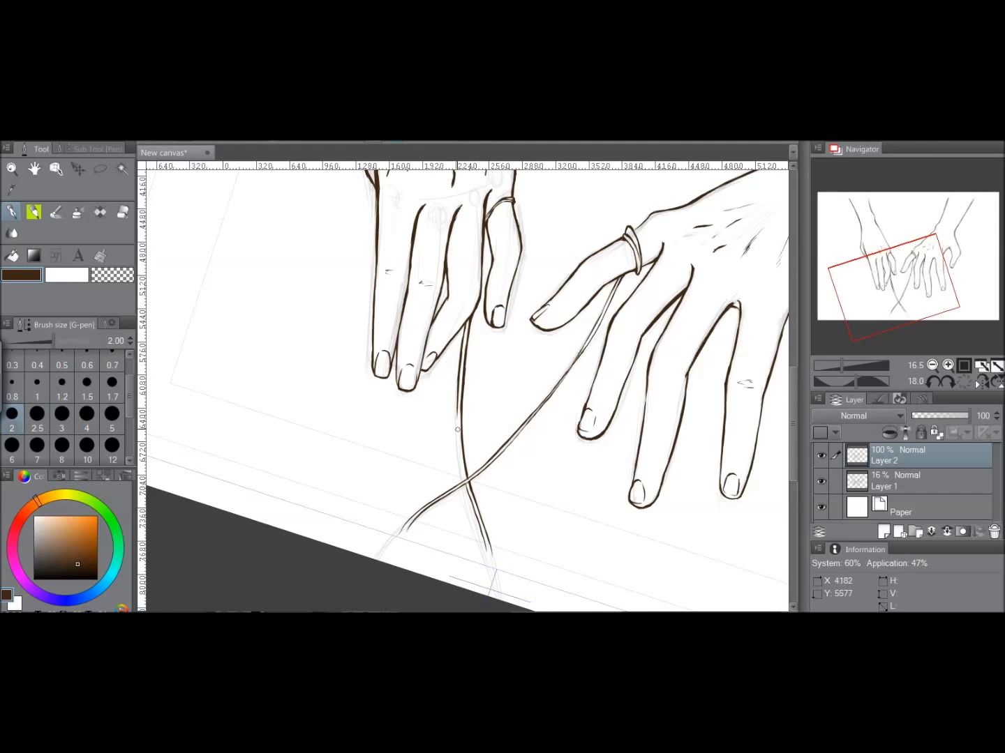
Colour the left-side forearm, hand and fingers in a pale skin tone with the Marker pen on Multiply Layer 3.
key(ctrl+0)
key(ctrl+alt+0)
key(ctrl+0)
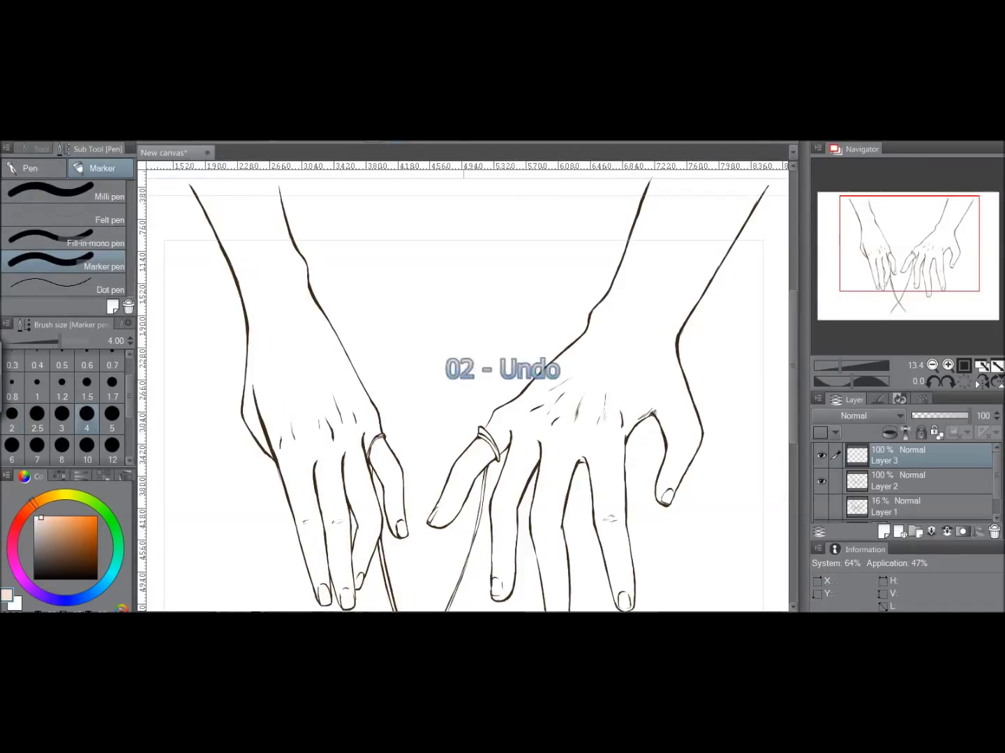
mouse_move(262, 349)
mouse_down()
mouse_move(202, 185)
mouse_move(293, 210)
mouse_move(254, 421)
mouse_up()
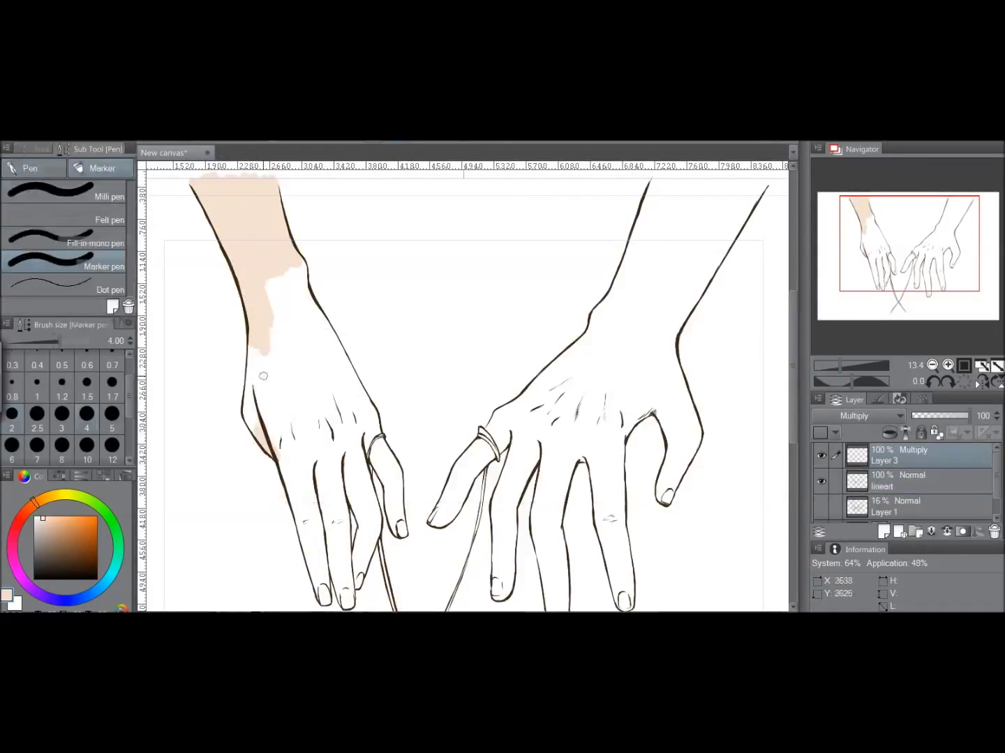
drag(245, 363, 269, 436)
mouse_move(298, 512)
mouse_down()
mouse_move(301, 522)
mouse_move(361, 405)
mouse_move(378, 418)
mouse_move(379, 327)
mouse_move(386, 376)
mouse_move(405, 293)
mouse_move(391, 251)
mouse_up()
scroll(391, 252, up, 3)
mouse_move(419, 334)
mouse_down()
mouse_move(359, 221)
mouse_move(456, 390)
mouse_move(482, 494)
mouse_move(472, 443)
mouse_up()
key(bracketleft)
key(bracketleft)
key(bracketleft)
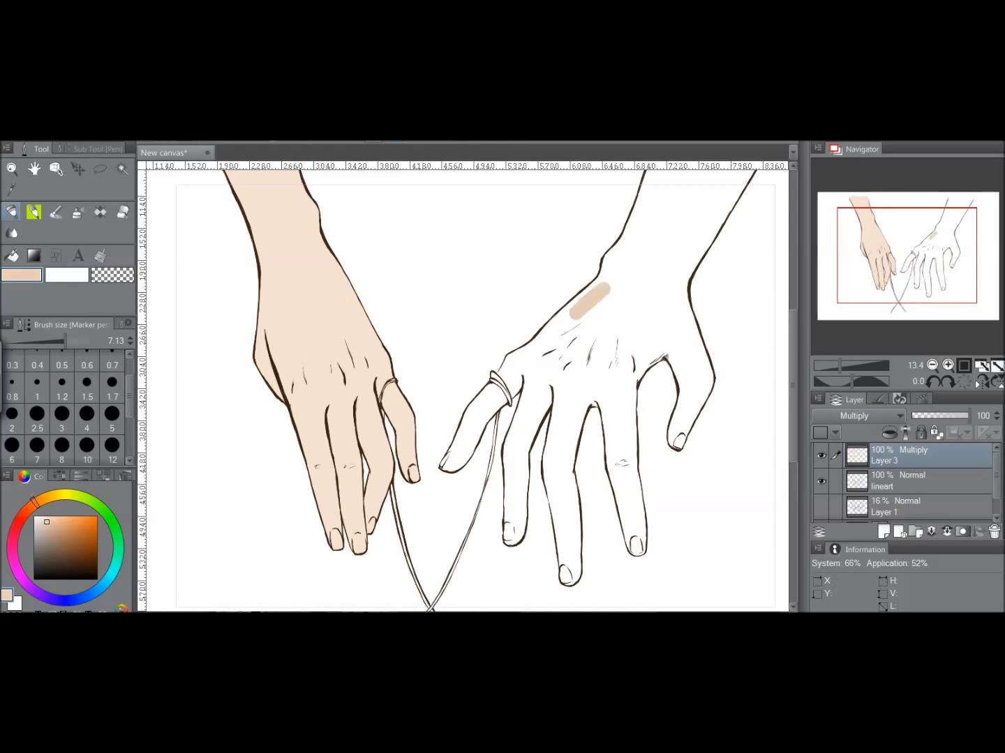
Undo the test stroke and colour the right-side forearm, back of the hand and index finger in a tan skin tone.
key(ctrl+z)
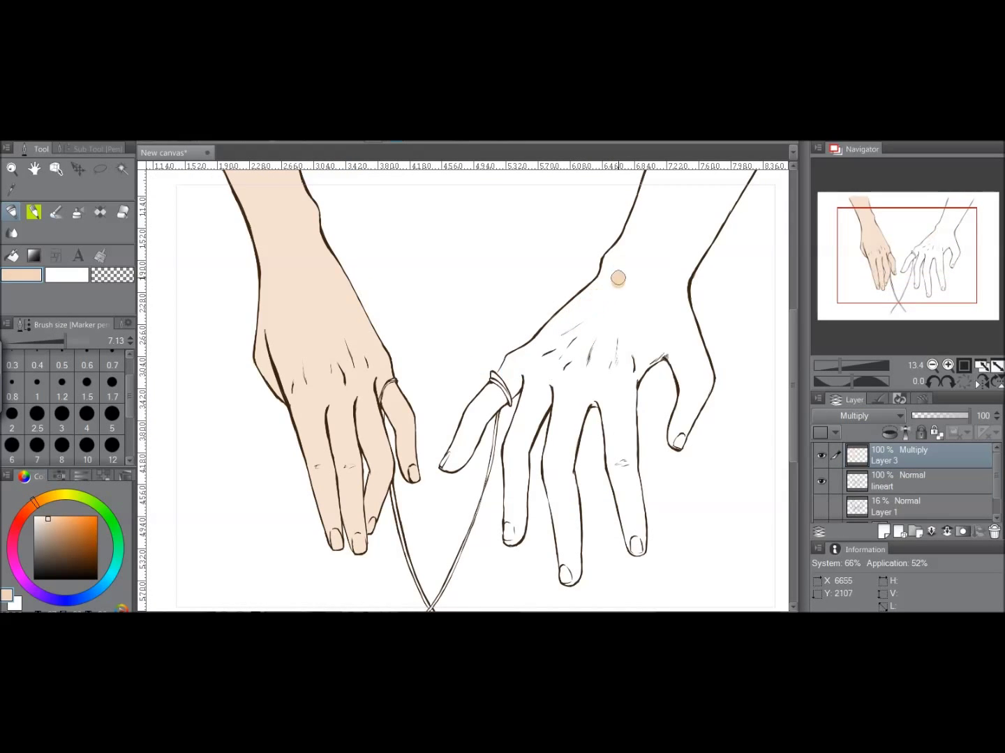
mouse_move(595, 301)
mouse_down()
mouse_move(604, 277)
mouse_move(524, 413)
mouse_up()
mouse_move(579, 335)
mouse_down()
mouse_move(628, 251)
mouse_move(683, 313)
mouse_up()
scroll(657, 293, down, 3)
drag(599, 362, 623, 297)
mouse_move(447, 426)
mouse_down()
mouse_move(502, 356)
mouse_move(552, 391)
mouse_move(530, 488)
mouse_move(542, 513)
mouse_up()
scroll(542, 513, down, 2)
drag(515, 416, 518, 478)
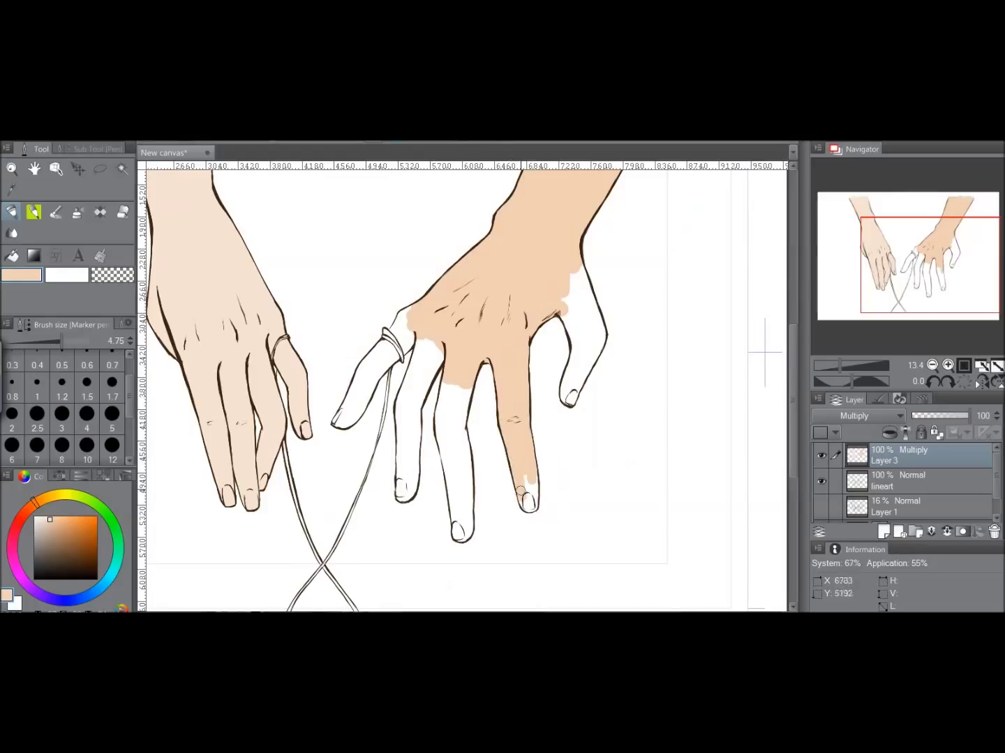
Colour the thumb and the remaining three fingers of the right-side hand in the same tan skin tone.
drag(586, 373, 579, 272)
mouse_move(454, 388)
mouse_down()
mouse_move(471, 450)
mouse_move(443, 461)
mouse_move(475, 447)
mouse_up()
scroll(464, 384, down, 2)
mouse_move(432, 255)
mouse_down()
mouse_move(415, 342)
mouse_move(429, 339)
mouse_up()
drag(425, 335, 415, 411)
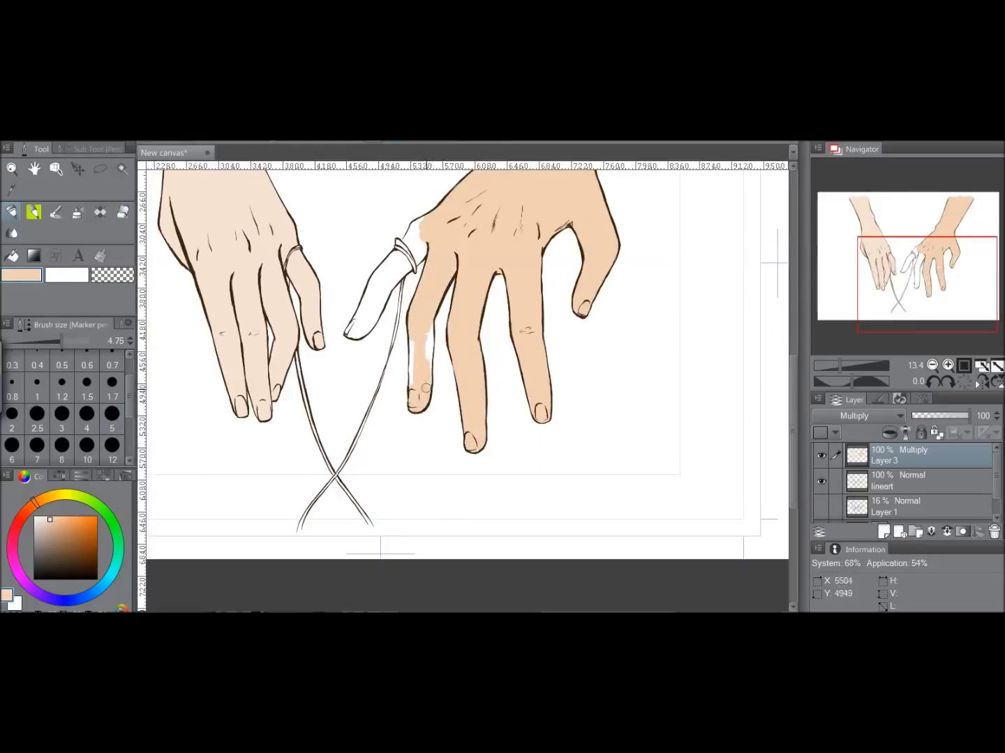
mouse_move(384, 295)
mouse_down()
mouse_move(396, 261)
mouse_move(413, 251)
mouse_up()
Pick an orange-red colour and fill the left-side hand's thread down to its lower end with marker size 1.00.
click(21, 513)
click(93, 519)
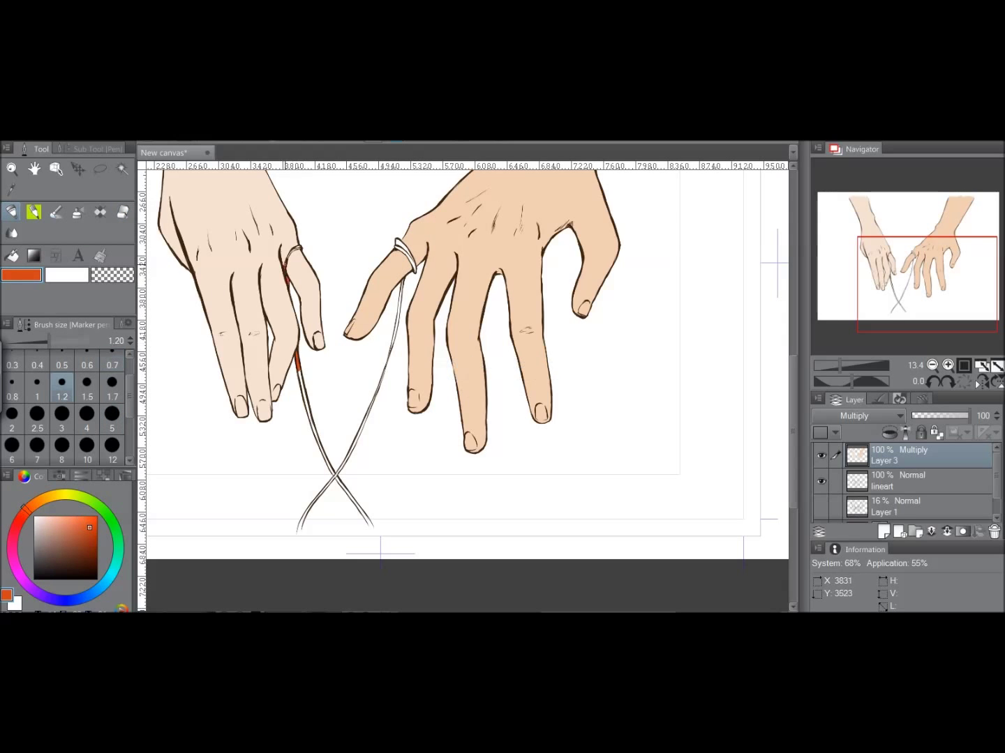
key(ctrl+plus)
key(ctrl+plus)
key(bracketleft)
key(bracketleft)
key(bracketright)
key(bracketright)
key(bracketright)
scroll(461, 383, down, 5)
drag(392, 449, 433, 522)
scroll(461, 384, down, 4)
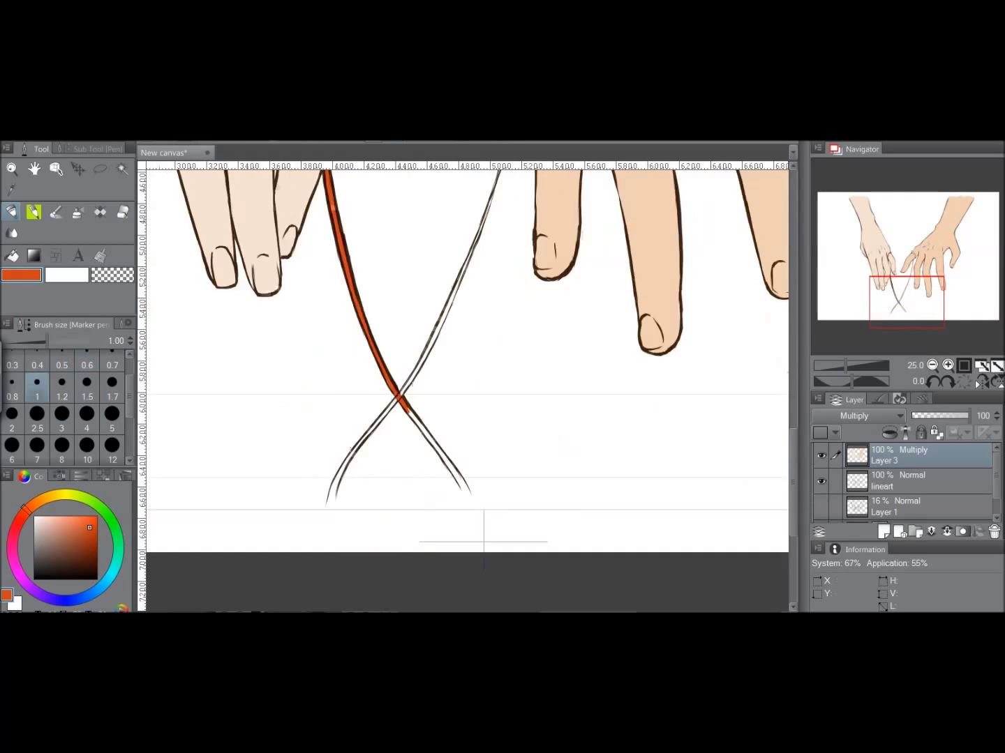
drag(405, 422, 434, 467)
Fill the right-side hand's thread in orange-red, reducing the marker size to 0.50 for its narrow upper part.
key(ctrl+minus)
key(ctrl+minus)
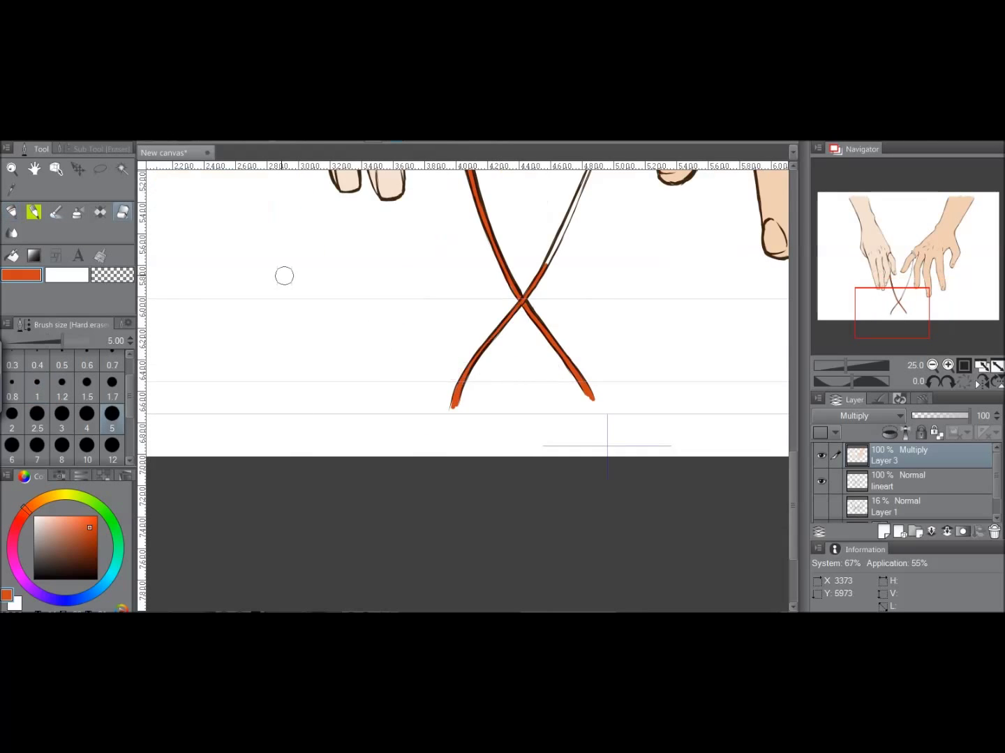
scroll(285, 275, up, 5)
key(ctrl+plus)
key(ctrl+plus)
key(bracketleft)
key(bracketleft)
key(bracketleft)
key(bracketleft)
scroll(537, 344, down, 4)
drag(623, 246, 612, 318)
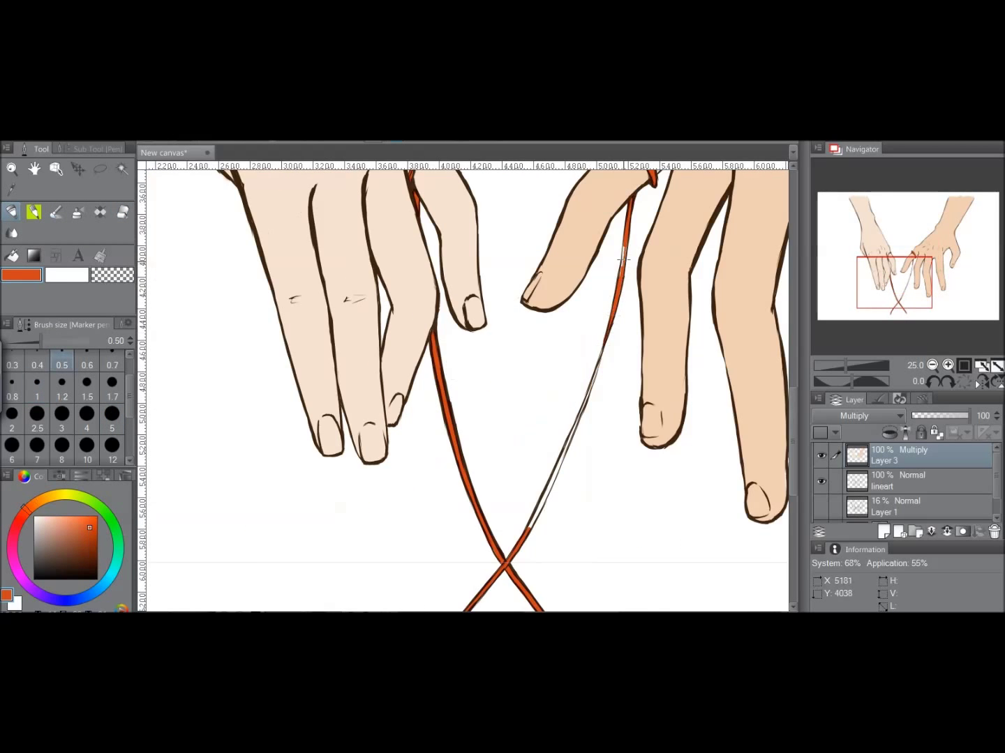